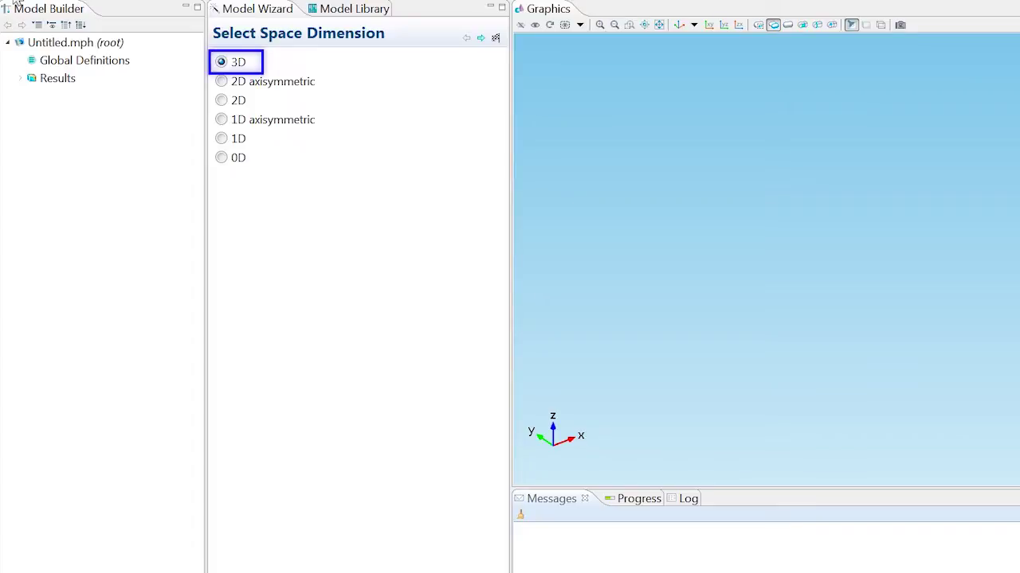
# Add Electric Currents (ec) from the AC/DC group to the selected physics
pyautogui.click(483, 40)
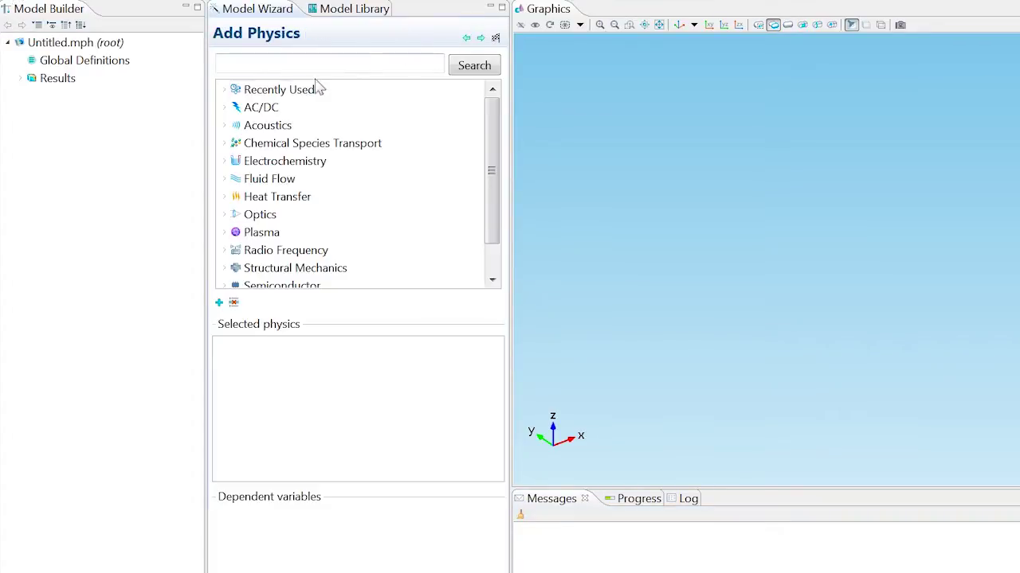
pyautogui.click(225, 108)
pyautogui.click(266, 112)
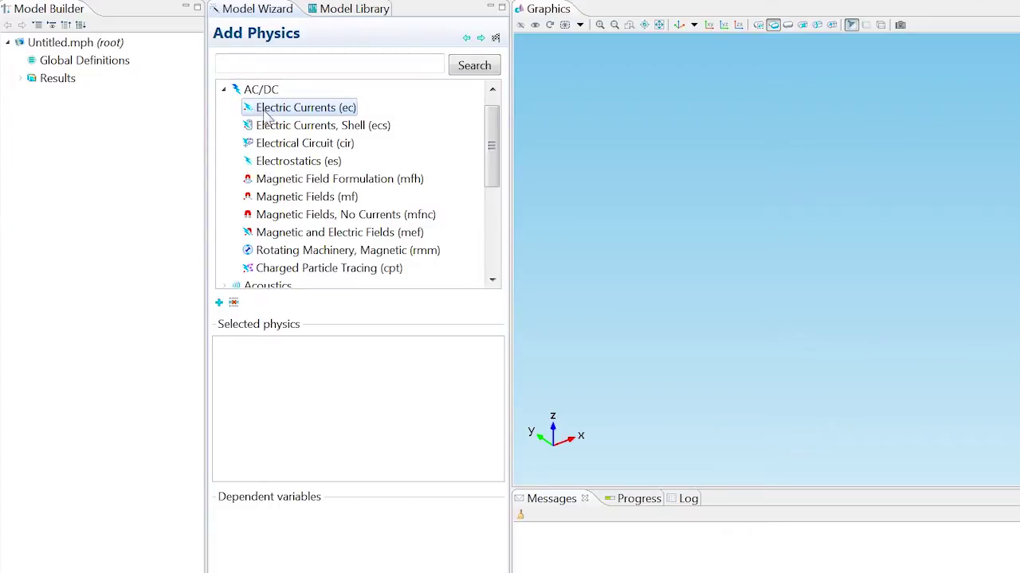
pyautogui.rightClick(266, 117)
pyautogui.click(281, 119)
# Add Transport of Diluted Species (chds) from Chemical Species Transport to the selected physics
pyautogui.click(224, 89)
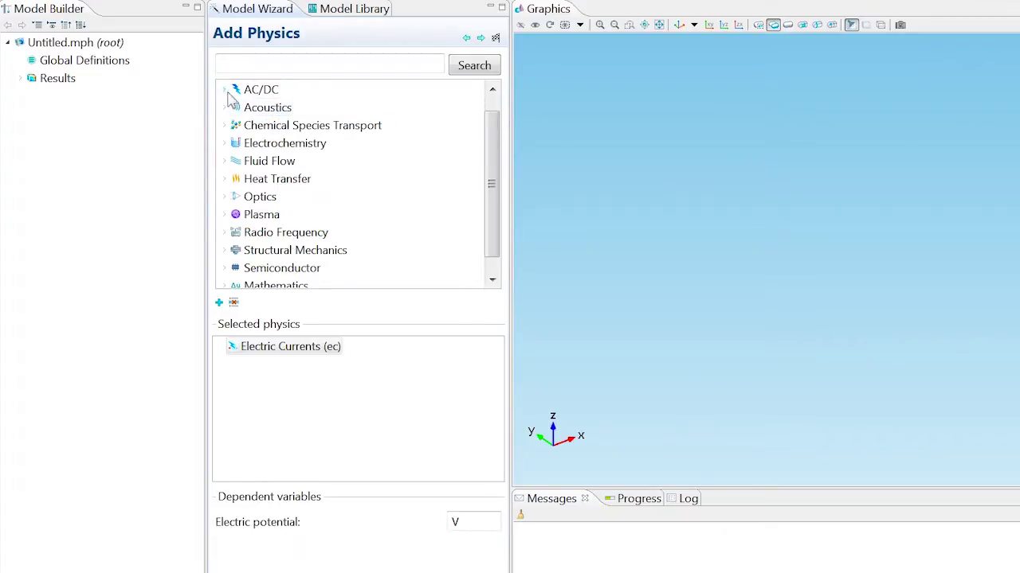
pyautogui.click(225, 125)
pyautogui.click(263, 126)
pyautogui.rightClick(271, 128)
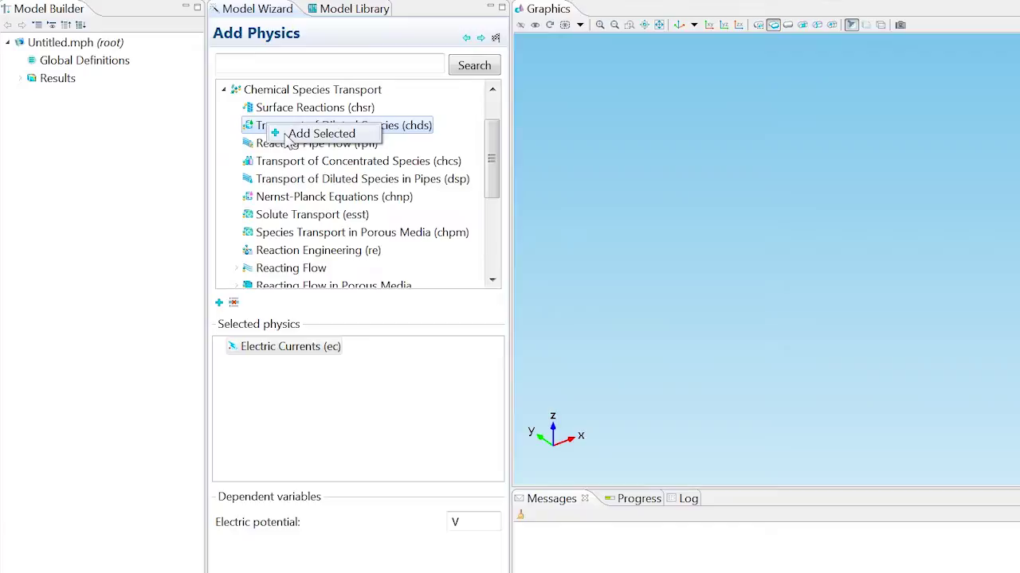
pyautogui.click(288, 133)
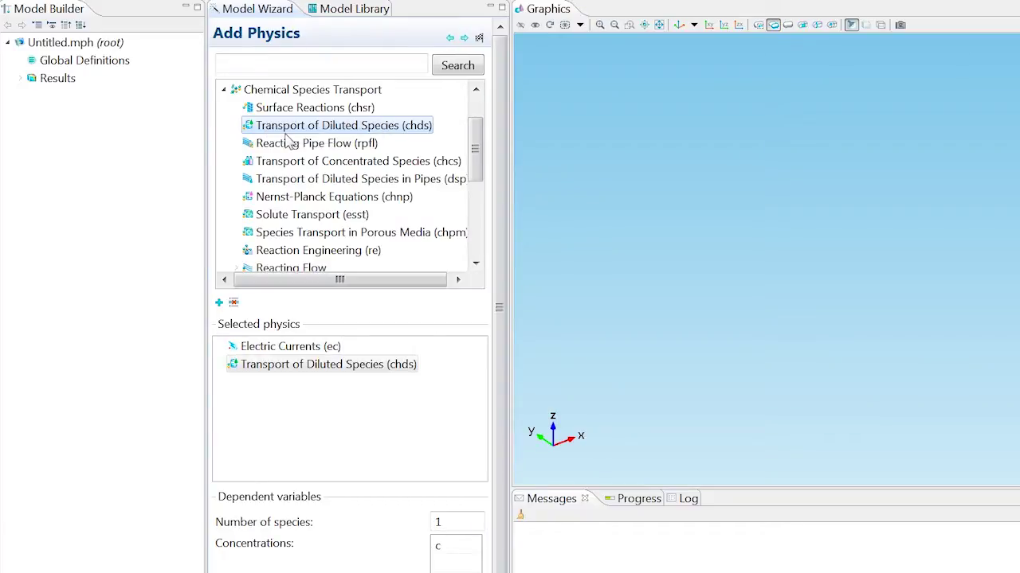
# Add Creeping Flow (spf) from the Fluid Flow group to the selected physics
pyautogui.click(224, 89)
pyautogui.click(225, 126)
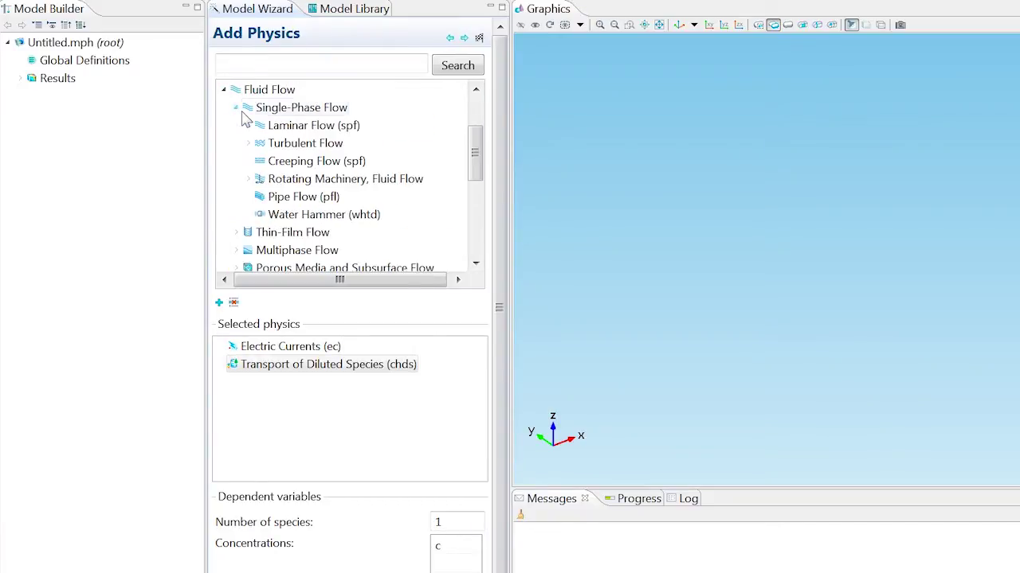
pyautogui.click(271, 160)
pyautogui.rightClick(271, 161)
pyautogui.click(281, 169)
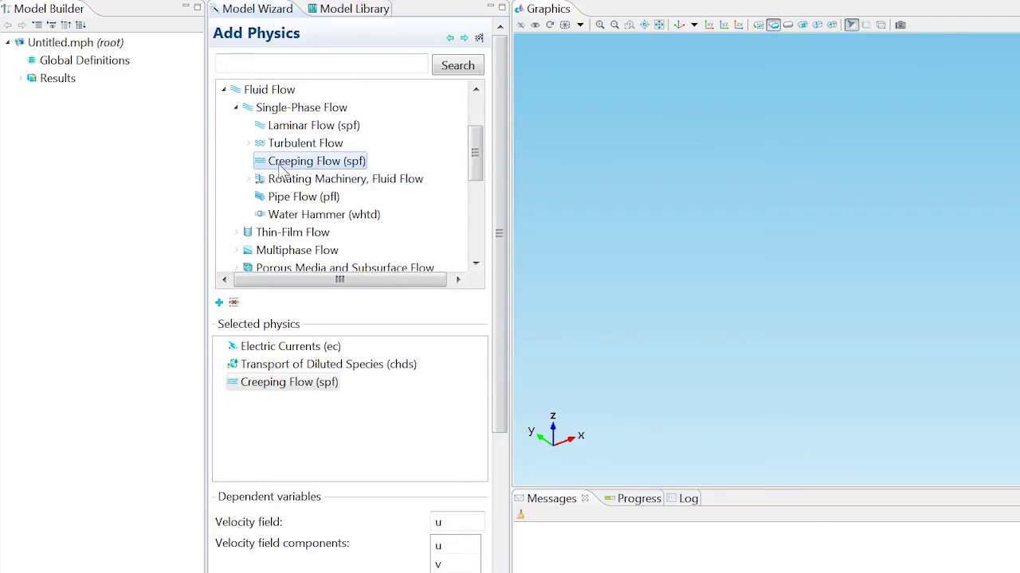
# Choose a Stationary study and finish the wizard to create the model
pyautogui.click(464, 38)
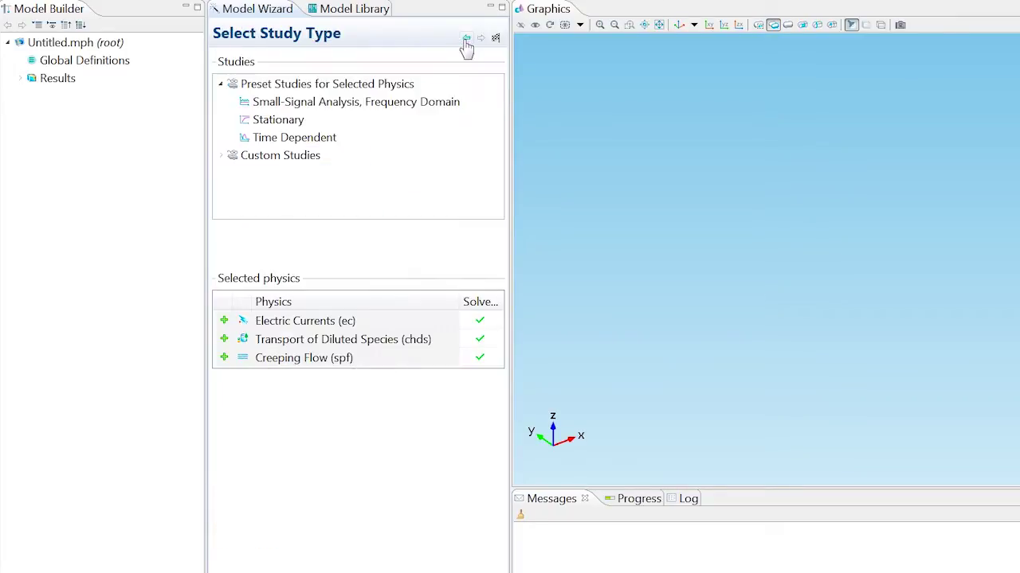
pyautogui.click(301, 119)
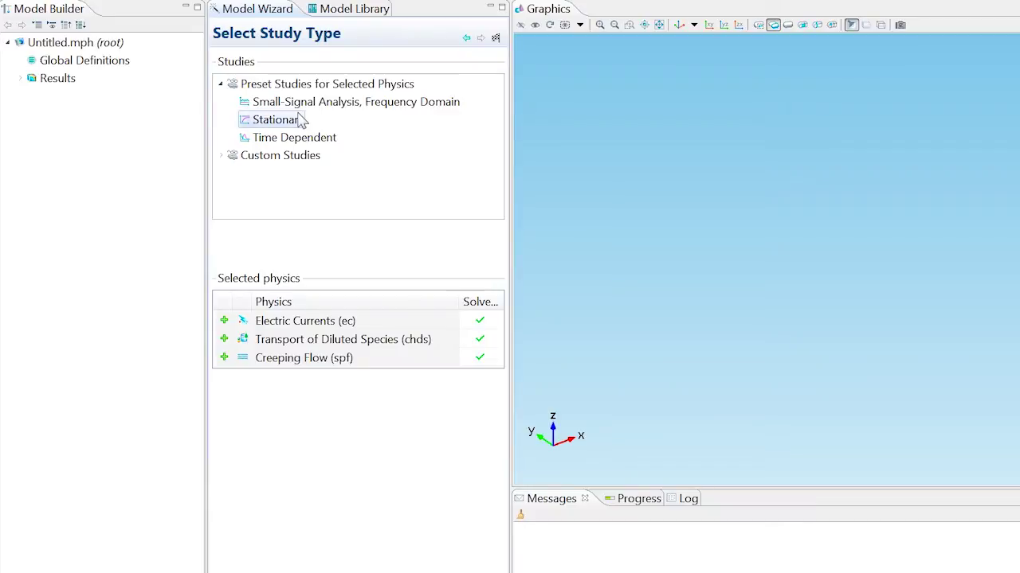
pyautogui.click(495, 40)
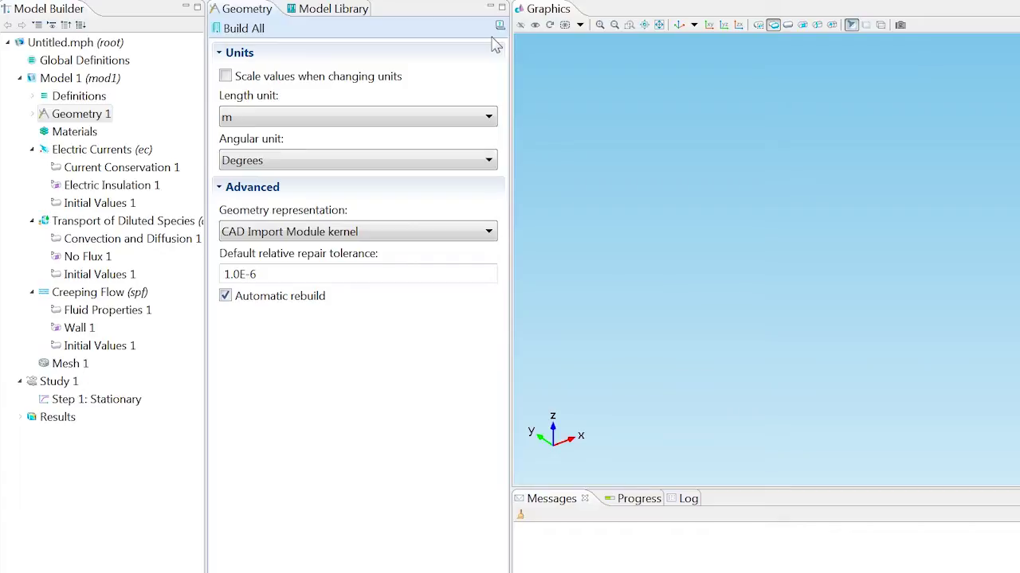
# Add a Parameters list with u_a, w_a (0.67[mm/s]), D (1e-9[m^2/s]), T, c_in, z_c and their descriptions
pyautogui.rightClick(102, 63)
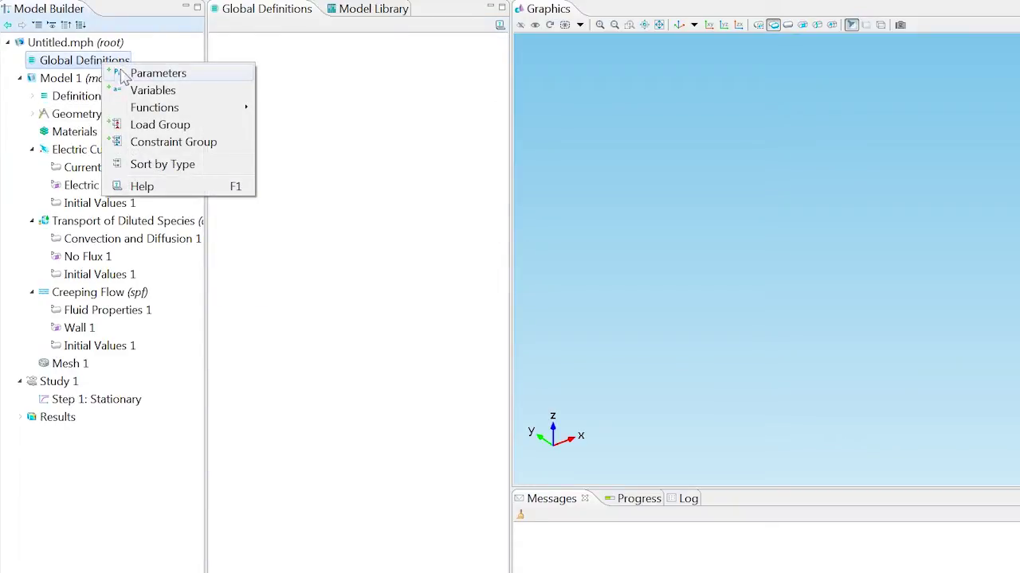
pyautogui.click(126, 72)
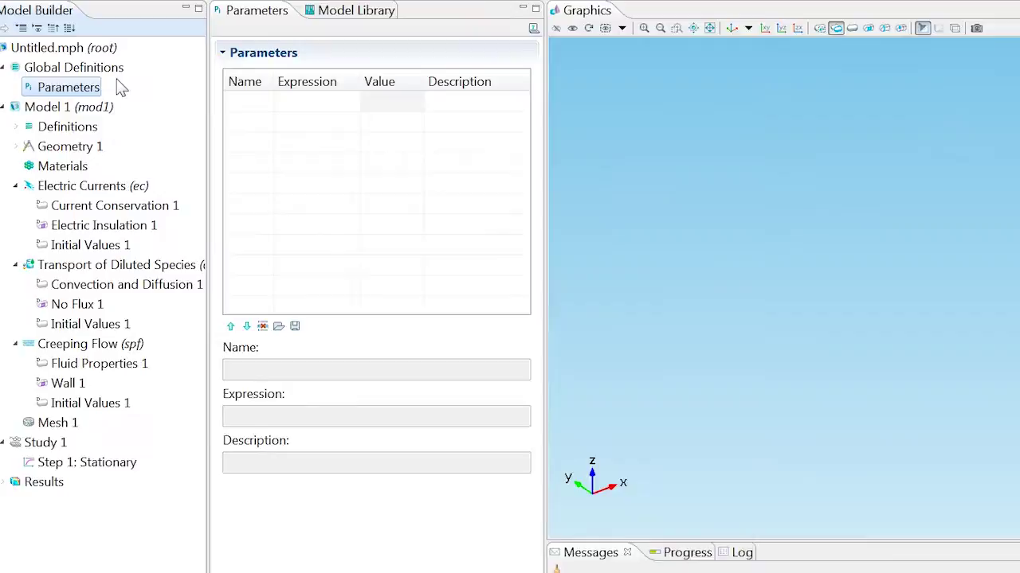
pyautogui.click(250, 90)
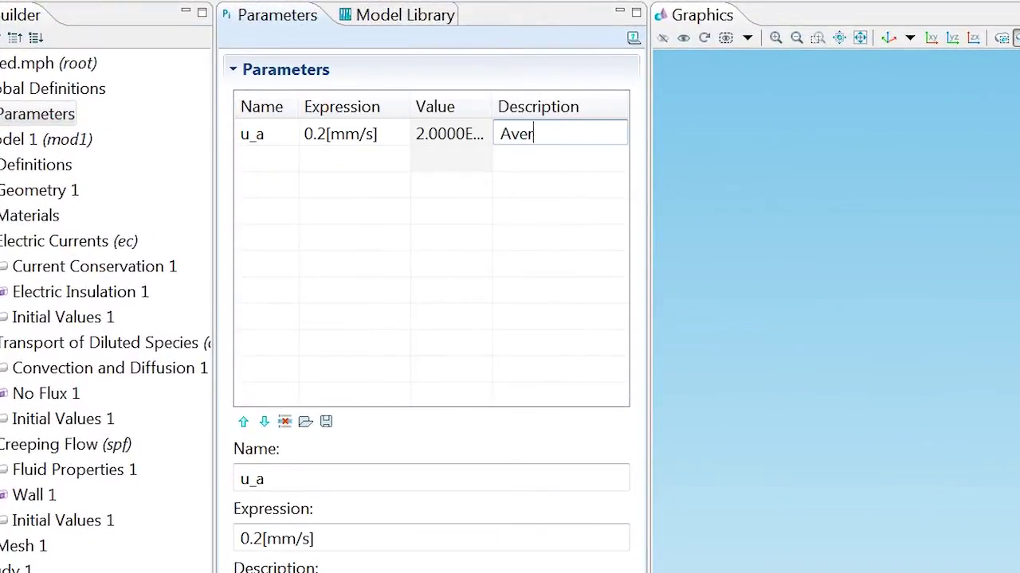
pyautogui.write('age velocity\t')
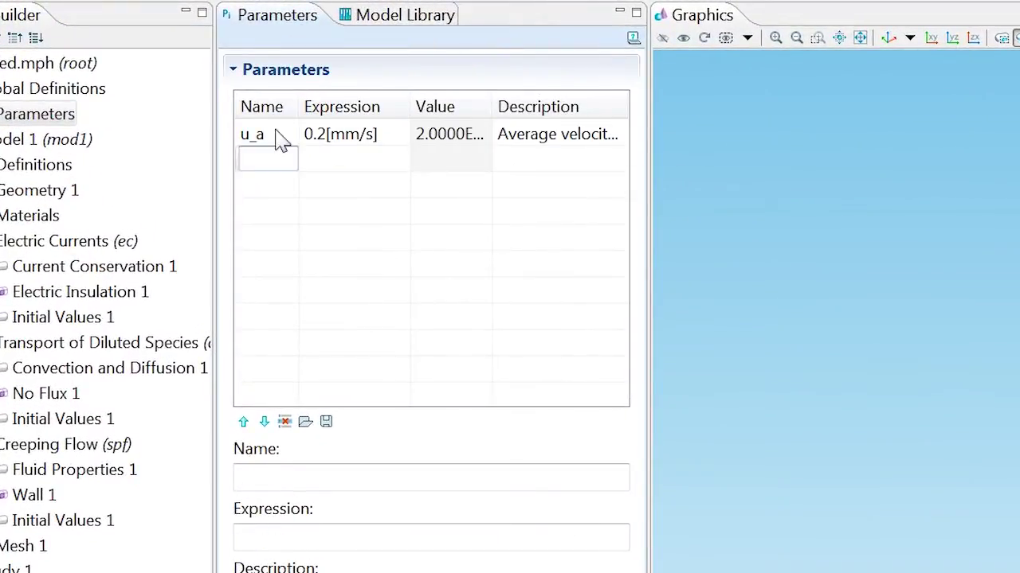
pyautogui.write('w_a\t0.67[mm/s]\tAverage velocity\tD\t1e-9[m^2/s]\tSample ion diffusivity\tT\t295')
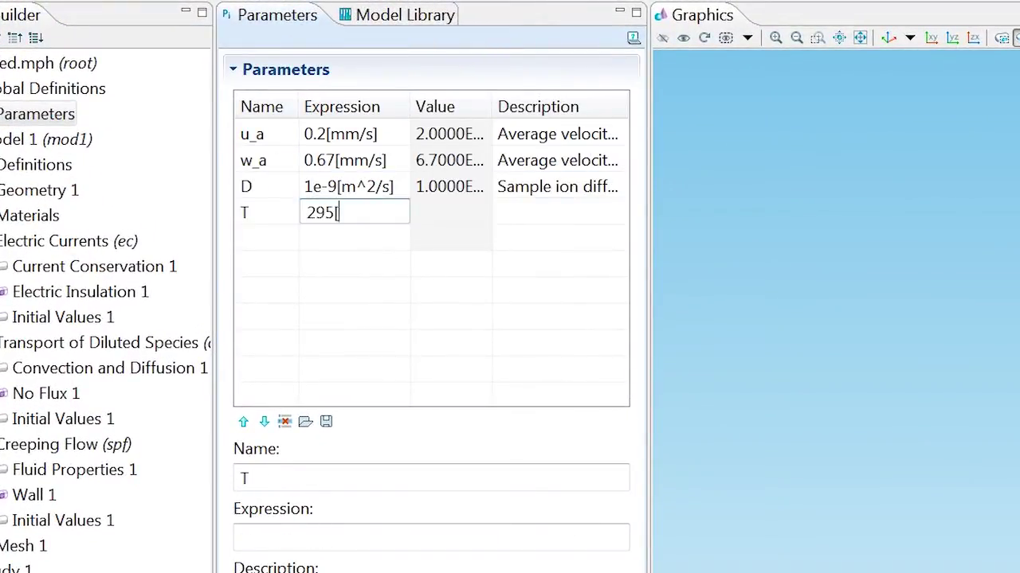
pyautogui.write('[K]\tTemperature\tc_in\t0.05*3.5[g/l]/(22+35)[g/mol]\tInlet ion concentration\tz_c\t-1\tCharge number')
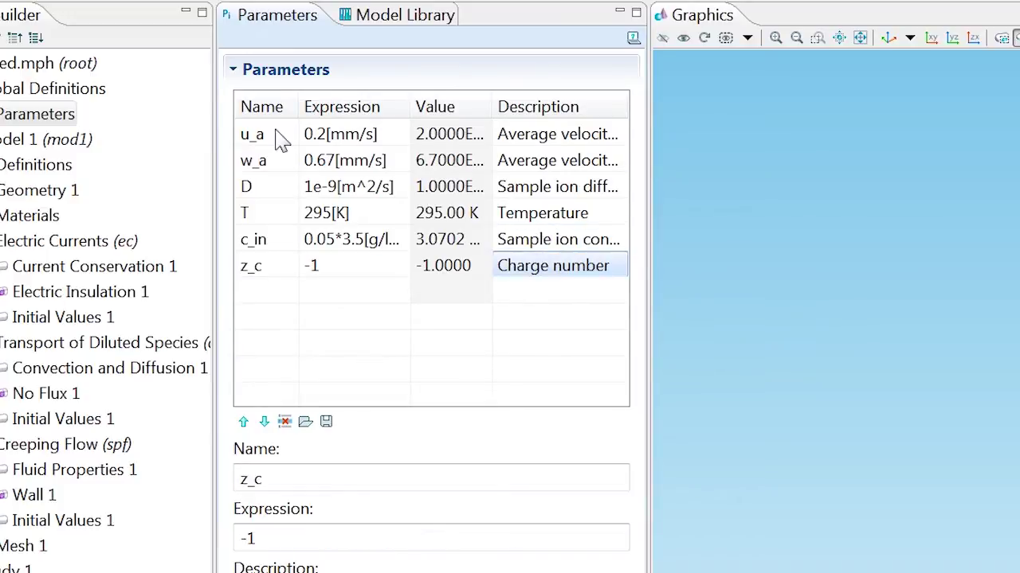
pyautogui.moveTo(646, 144); pyautogui.dragTo(919, 108)
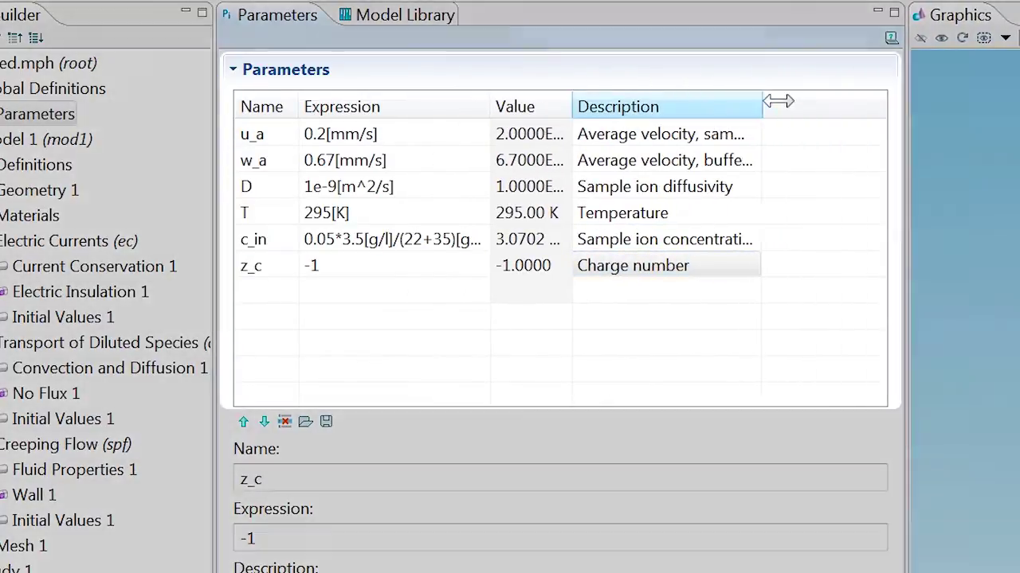
pyautogui.moveTo(778, 101); pyautogui.dragTo(877, 102)
pyautogui.moveTo(491, 102); pyautogui.dragTo(525, 97)
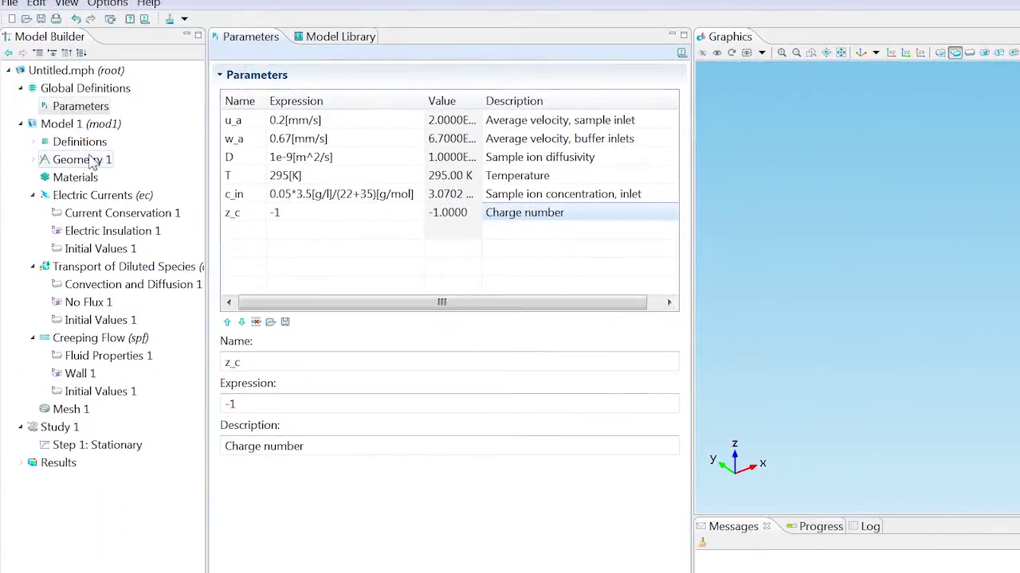
# Import the electrokinetic_valve.mphbin geometry file into Geometry 1
pyautogui.rightClick(92, 161)
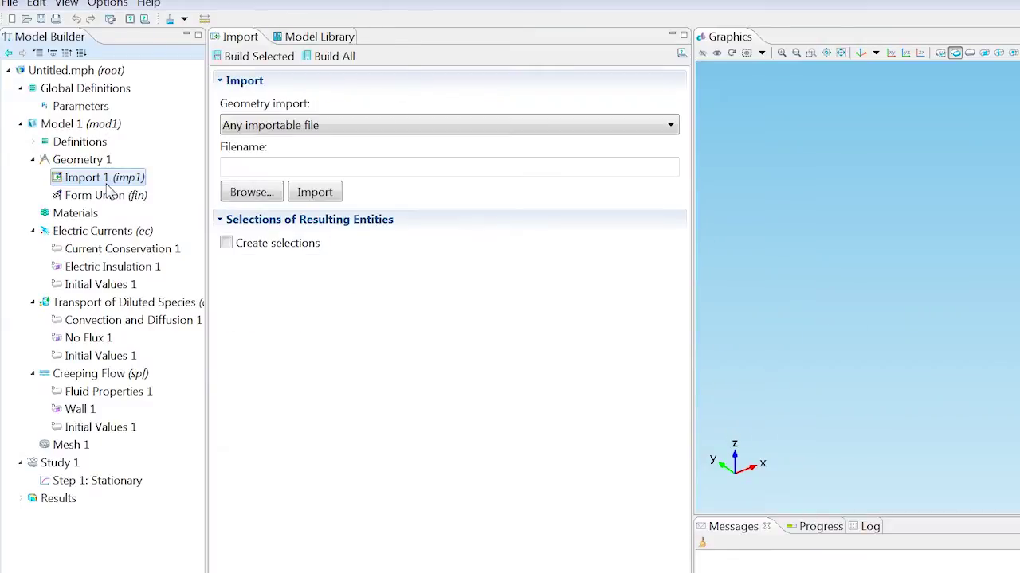
pyautogui.click(251, 192)
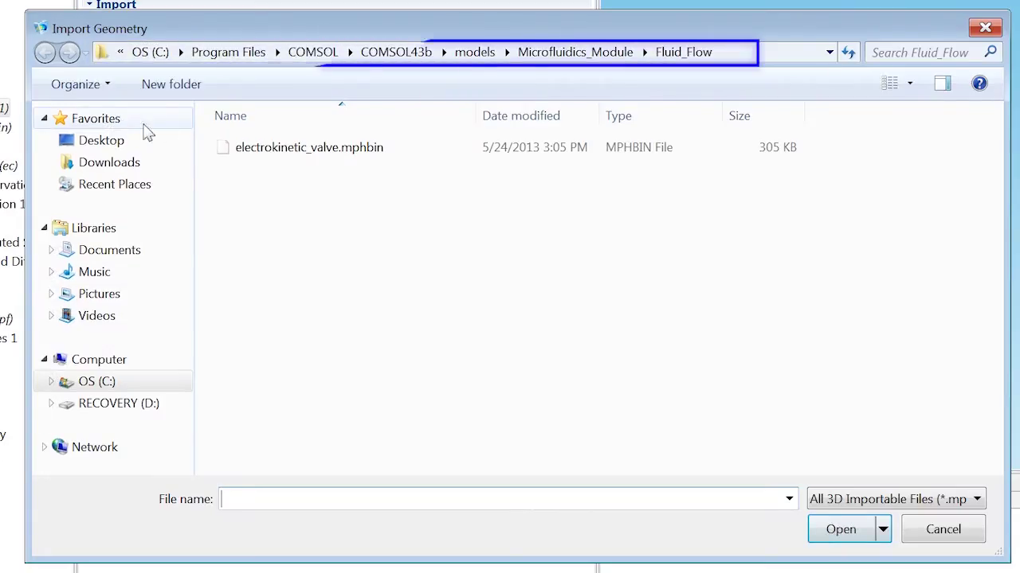
pyautogui.click(259, 151)
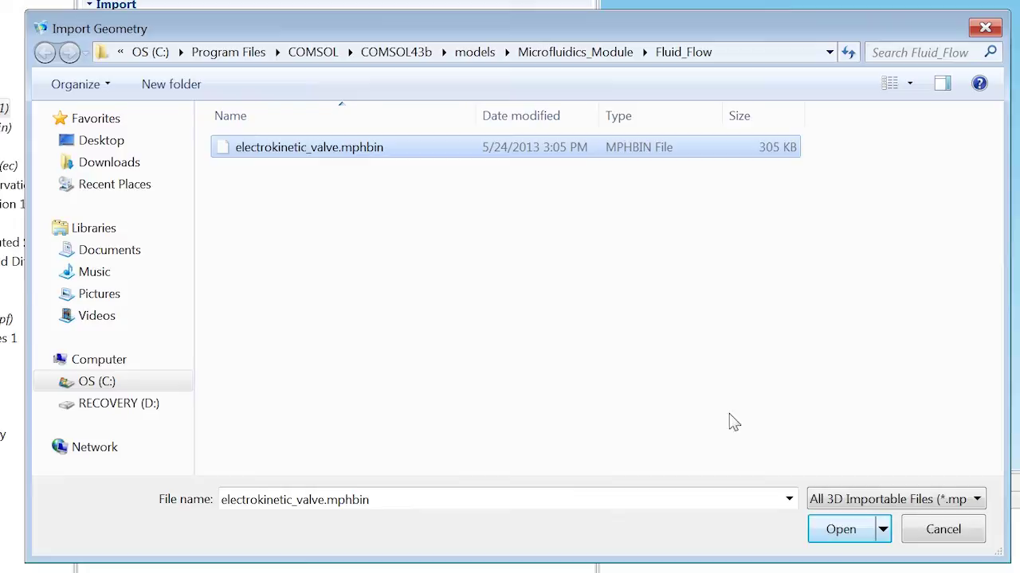
pyautogui.click(840, 529)
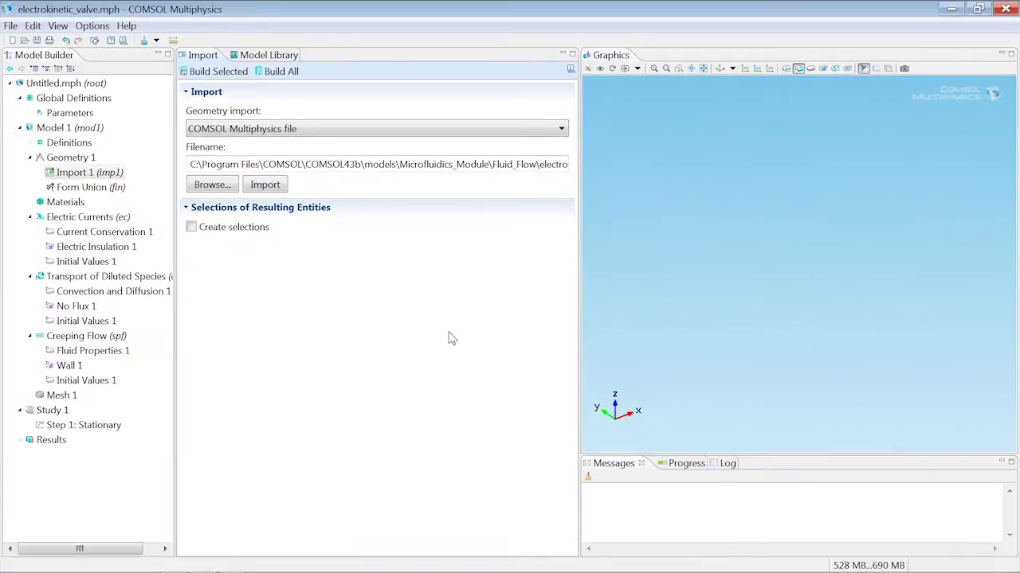
pyautogui.click(263, 185)
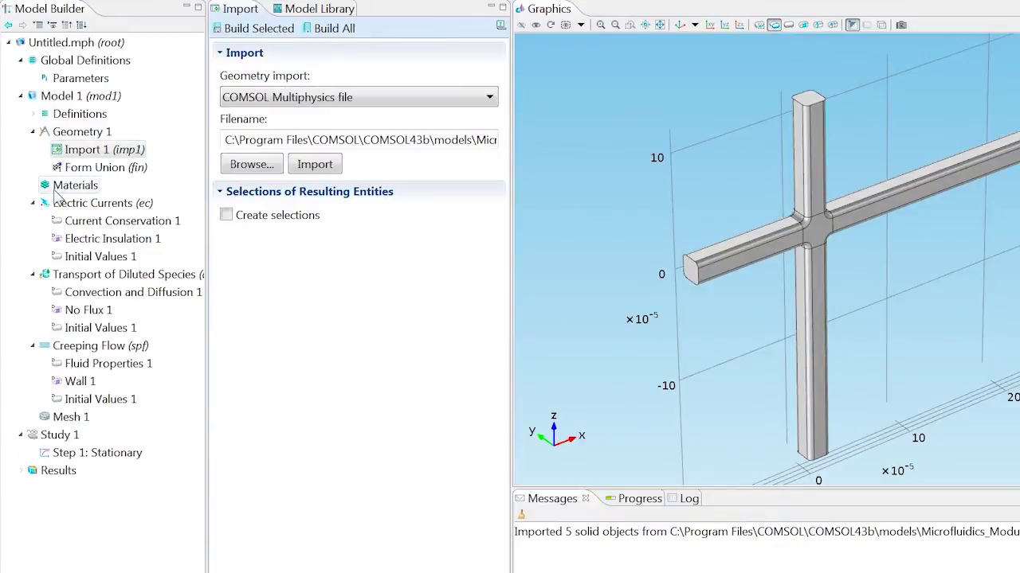
# Build the geometry, then add a blank Material 1 and open its settings
pyautogui.click(72, 185)
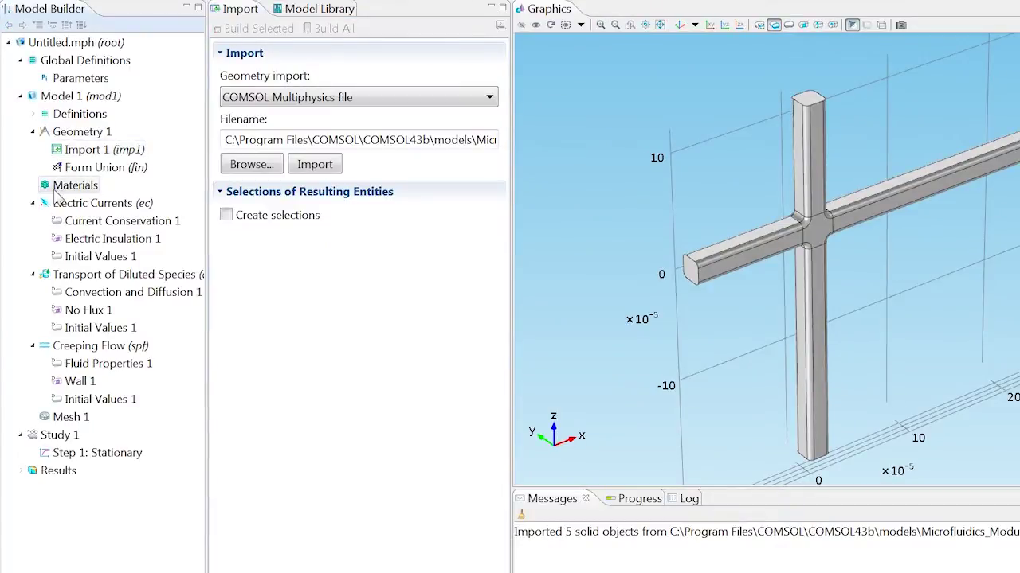
pyautogui.rightClick(61, 190)
pyautogui.click(87, 199)
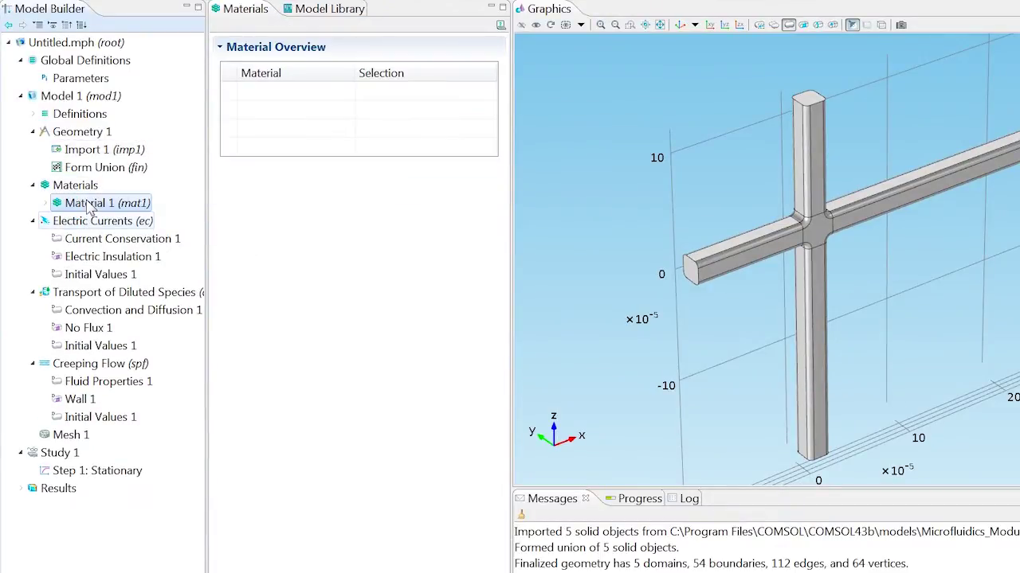
pyautogui.click(411, 298)
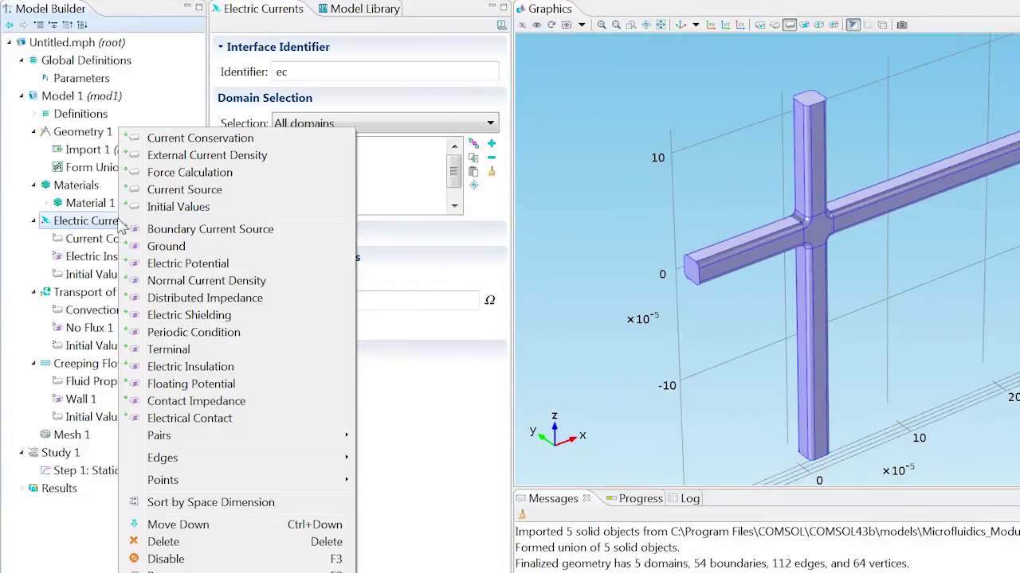
# Add an Electric Potential of -1 V on boundary 1
pyautogui.click(188, 263)
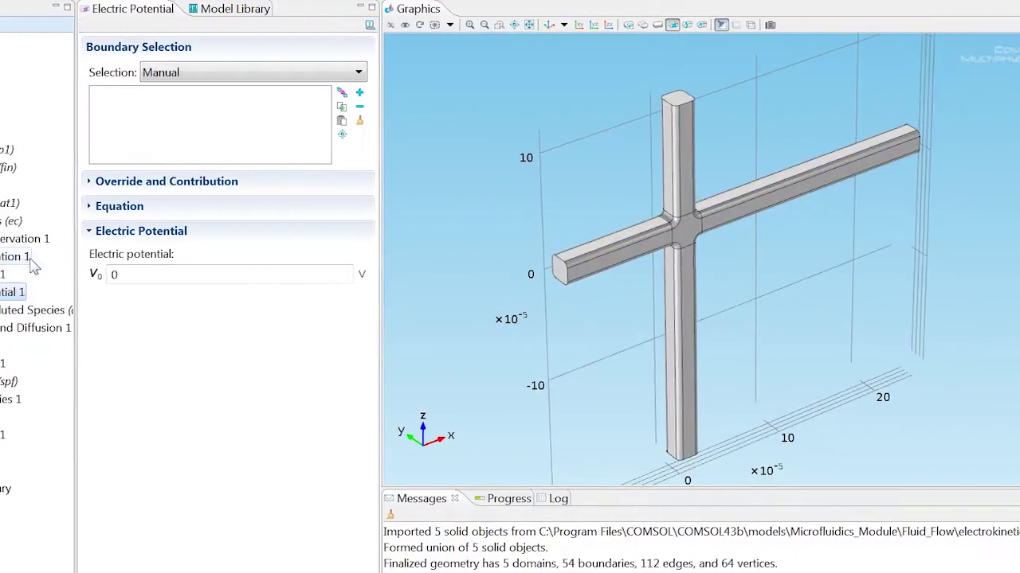
pyautogui.click(274, 121)
pyautogui.write('1')
pyautogui.press('Return')
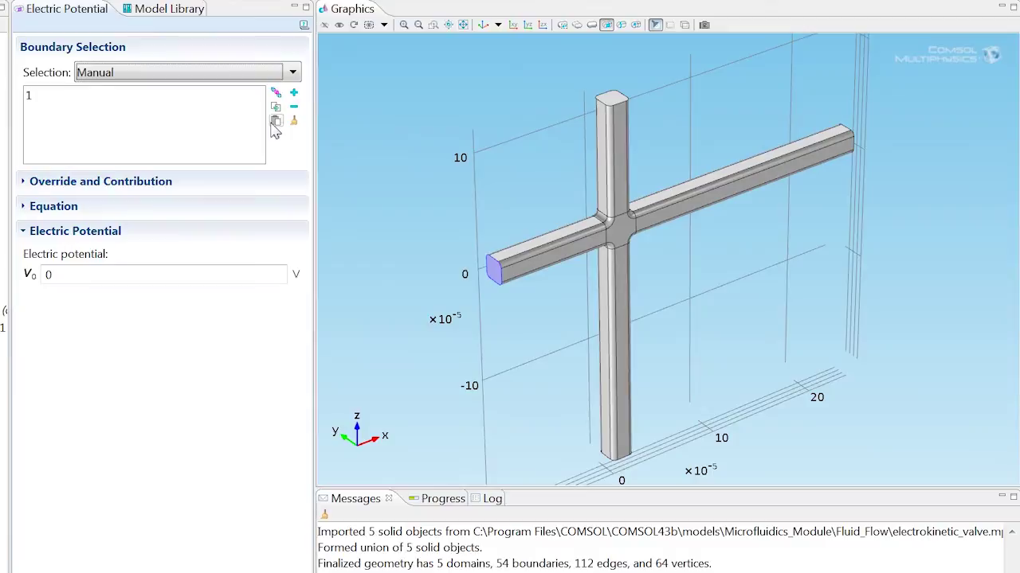
pyautogui.click(88, 274)
pyautogui.doubleClick(87, 274)
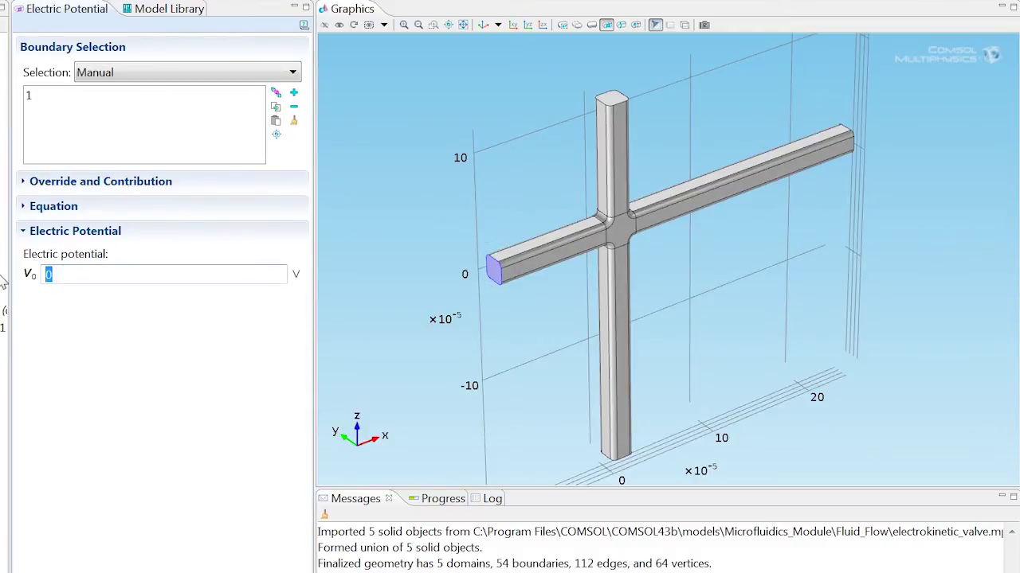
pyautogui.write('-1')
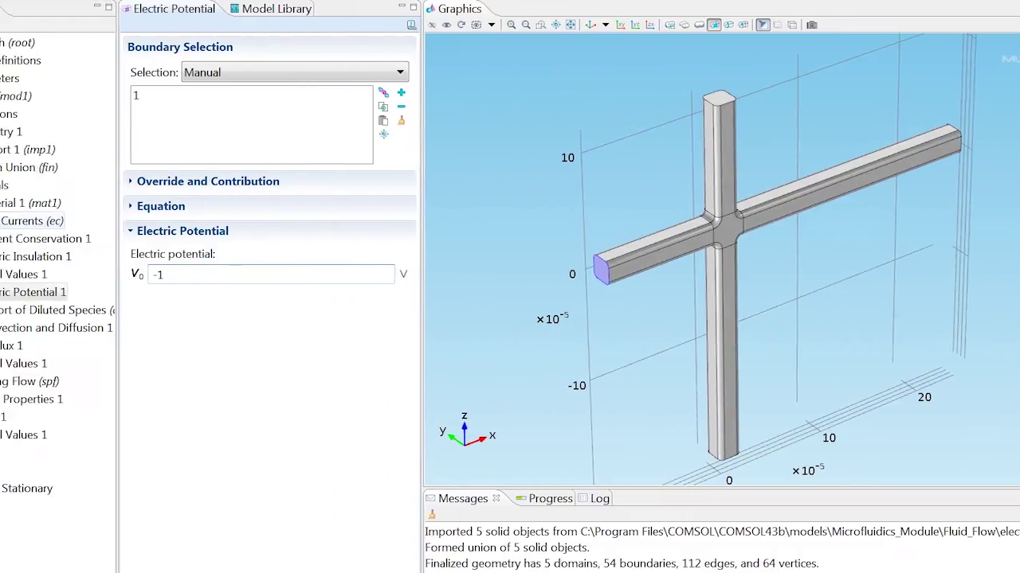
# Add a Ground condition on boundary 54 to Electric Currents
pyautogui.rightClick(73, 229)
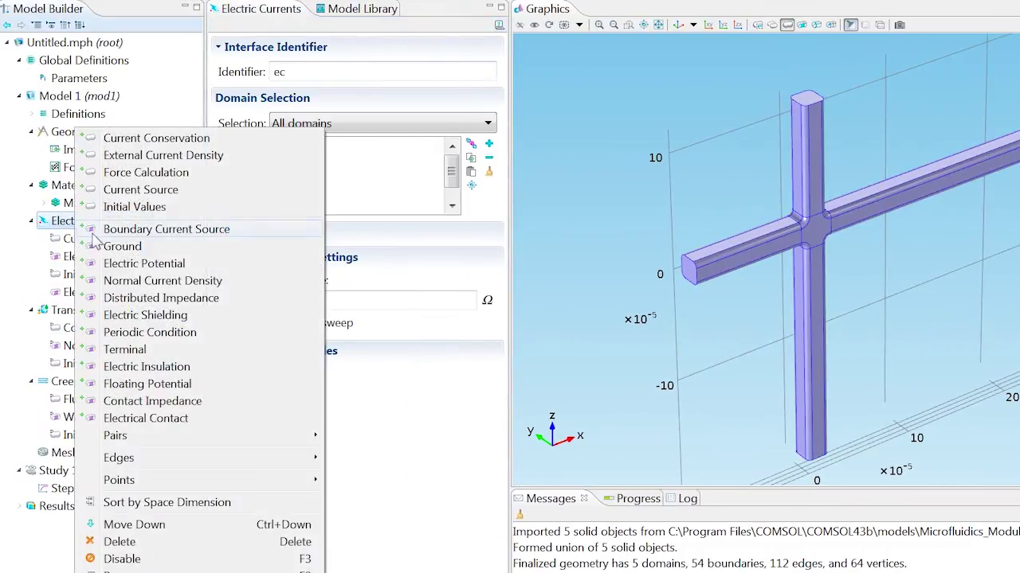
pyautogui.click(95, 243)
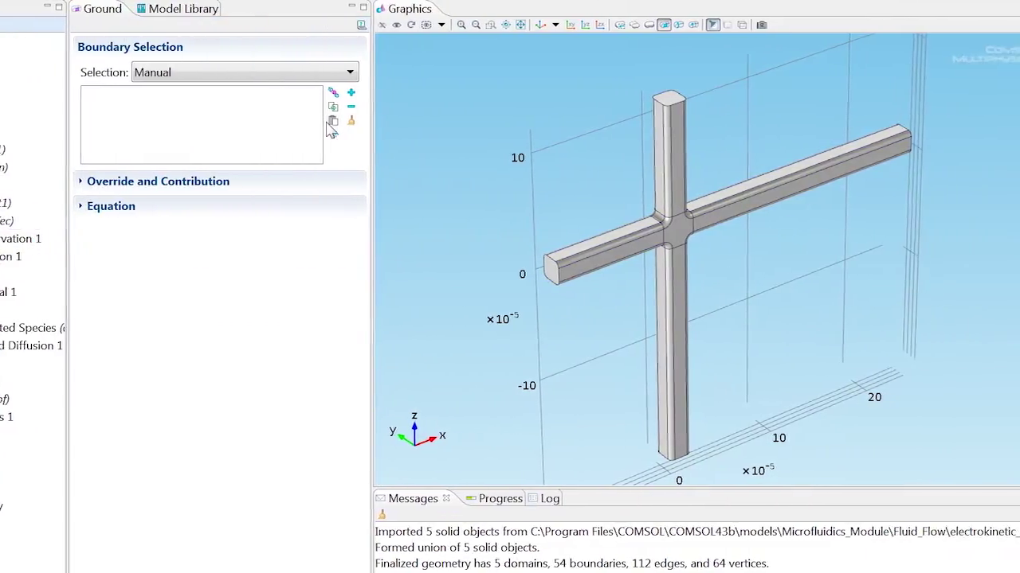
pyautogui.click(329, 124)
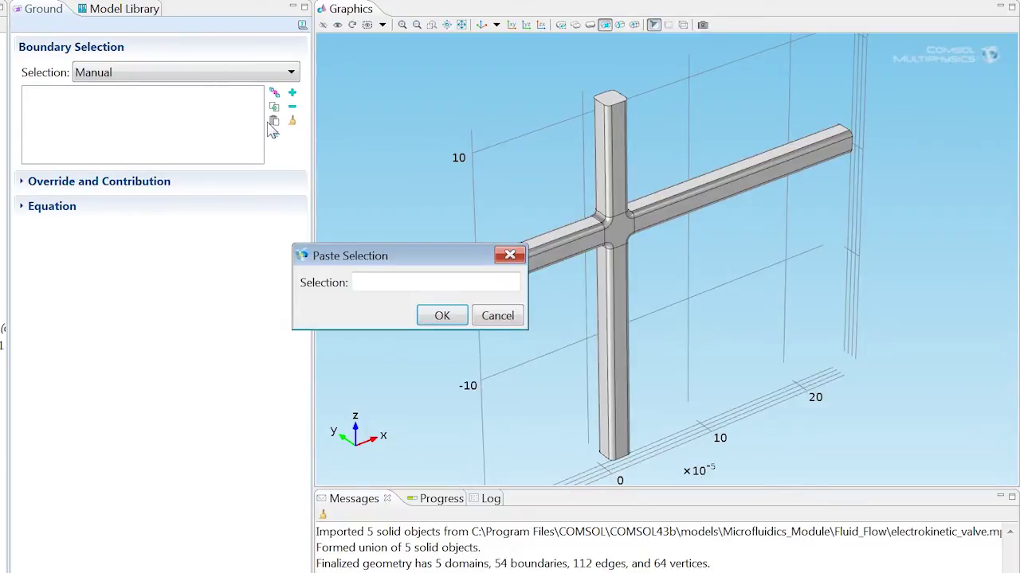
pyautogui.write('54')
pyautogui.press('Return')
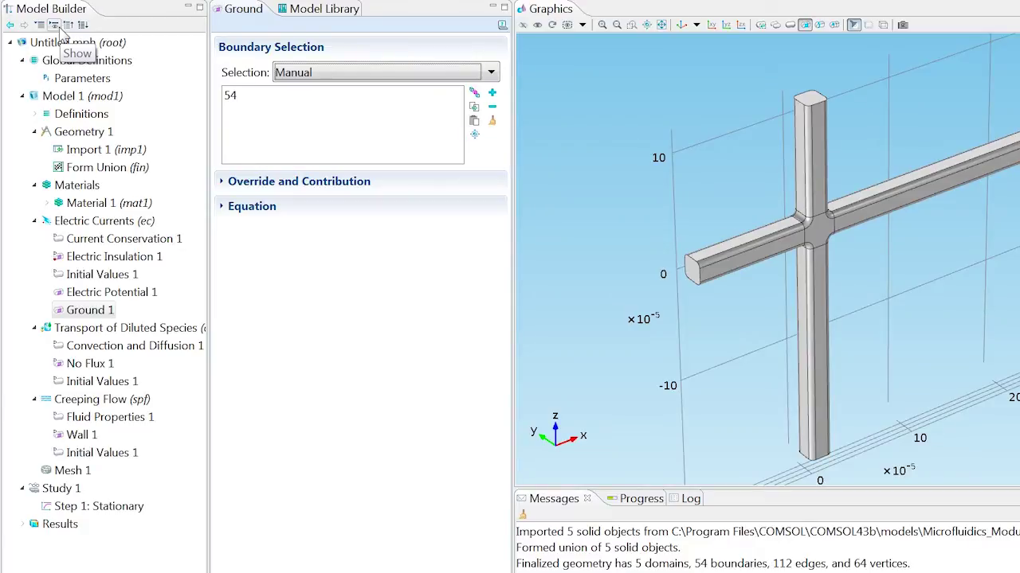
# Show Discretization, enable migration in electric field and quadratic concentration for diluted species transport
pyautogui.click(54, 26)
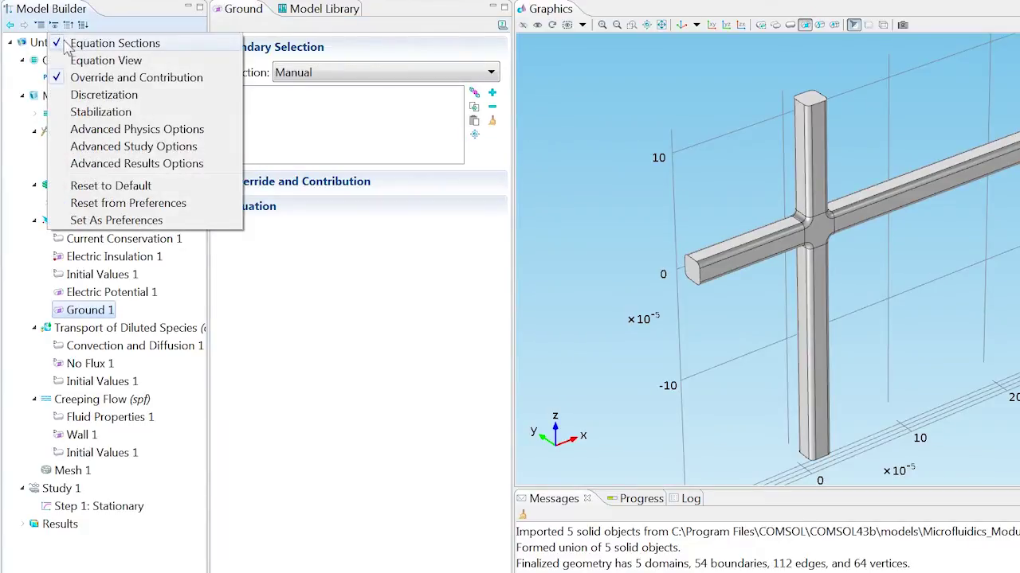
pyautogui.click(67, 96)
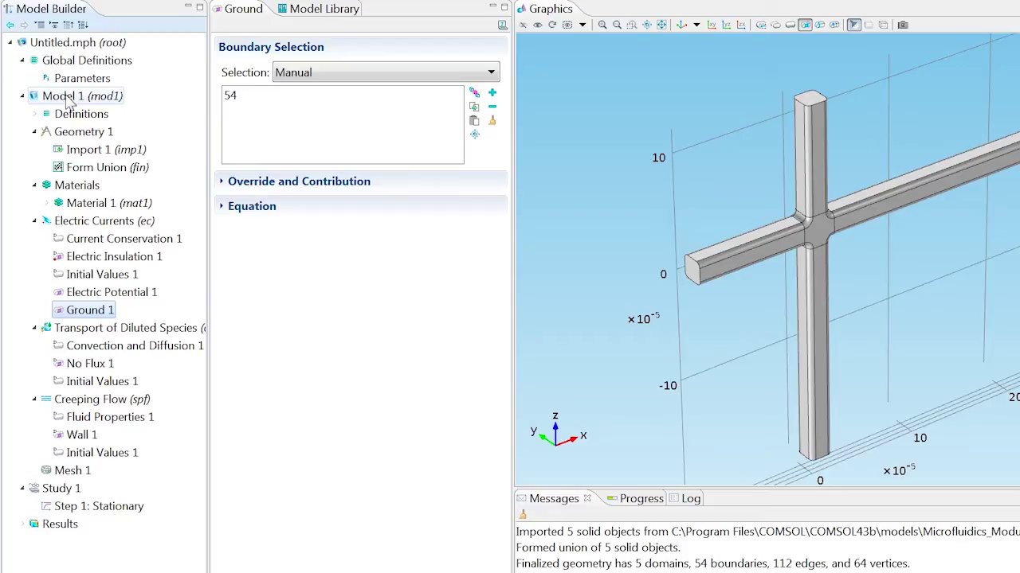
pyautogui.click(71, 328)
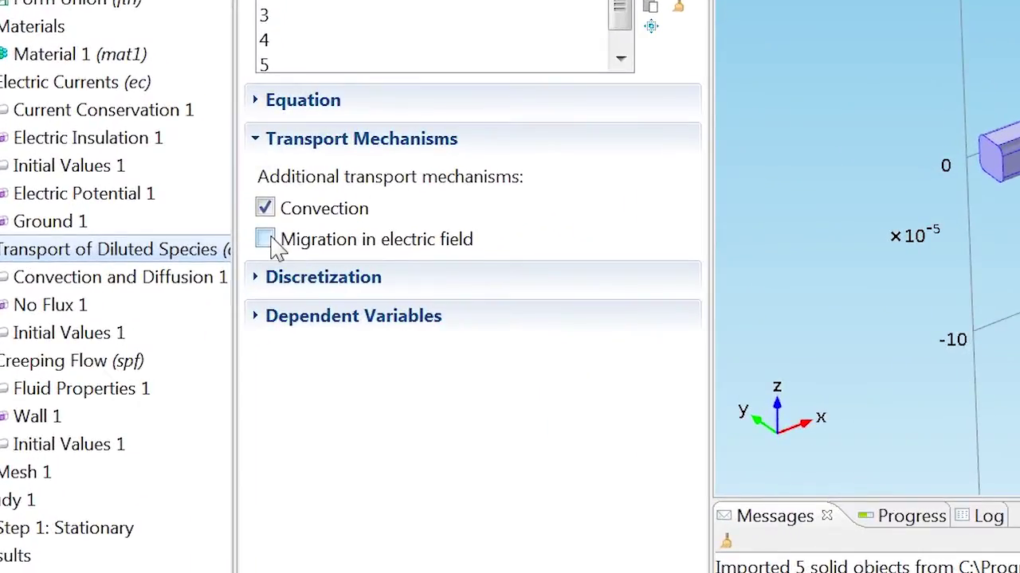
pyautogui.click(229, 321)
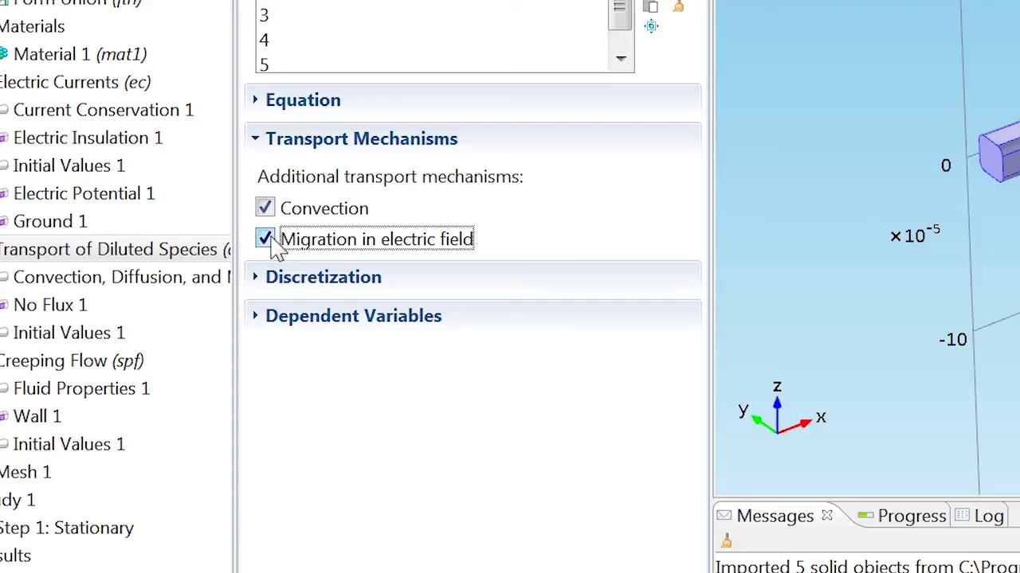
pyautogui.click(289, 278)
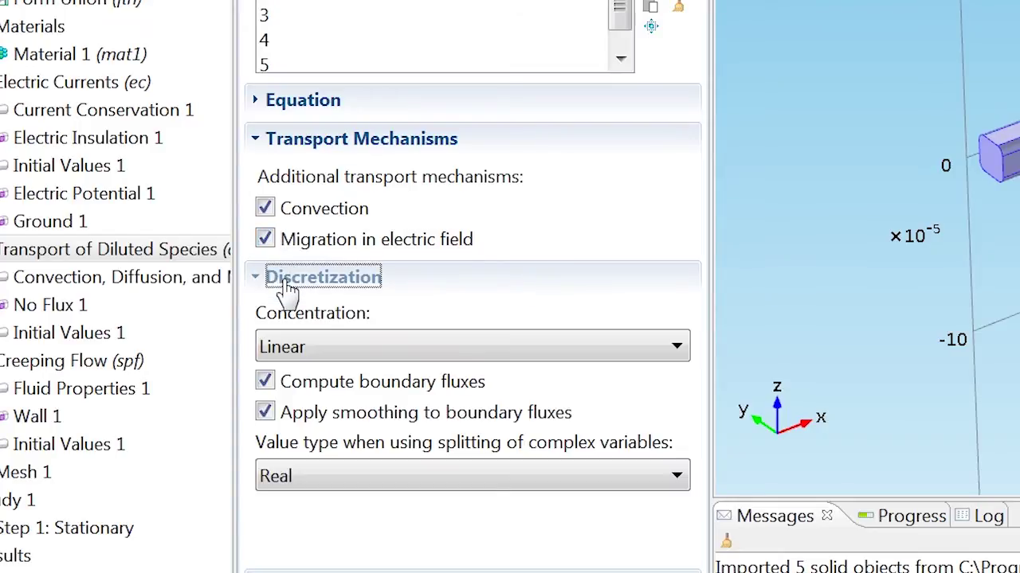
pyautogui.click(301, 351)
pyautogui.click(306, 403)
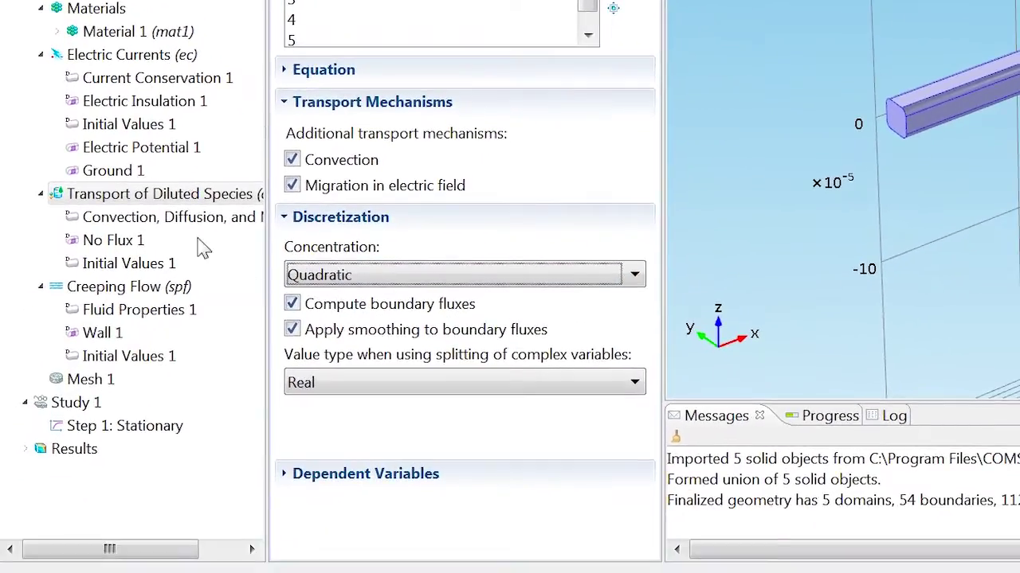
# Set temperature T, diffusion coefficient D and charge number z_c in Convection, Diffusion, and Migration
pyautogui.click(182, 222)
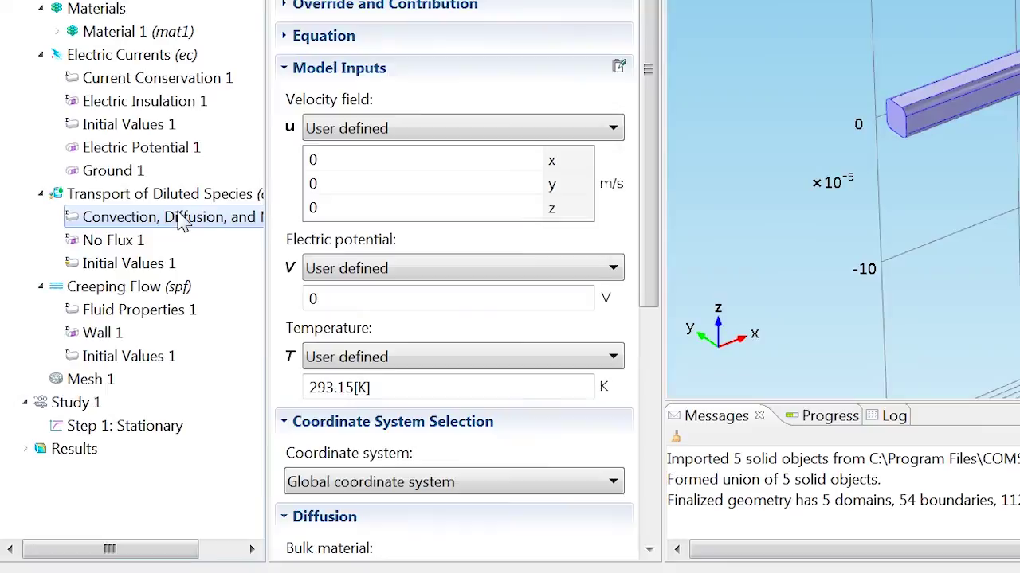
pyautogui.moveTo(409, 389); pyautogui.dragTo(257, 392)
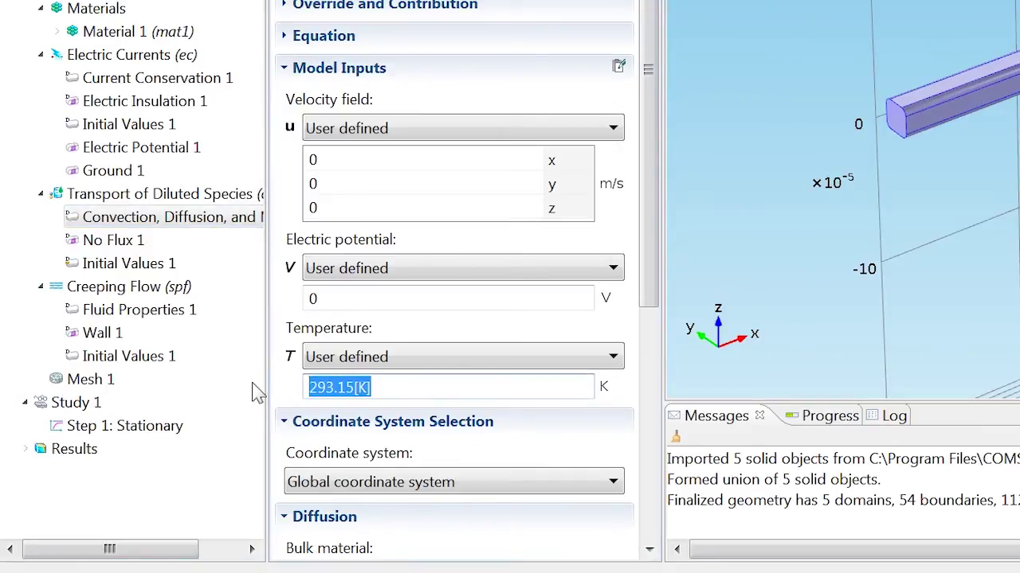
pyautogui.write('T')
pyautogui.scroll(-3, 645, 386)
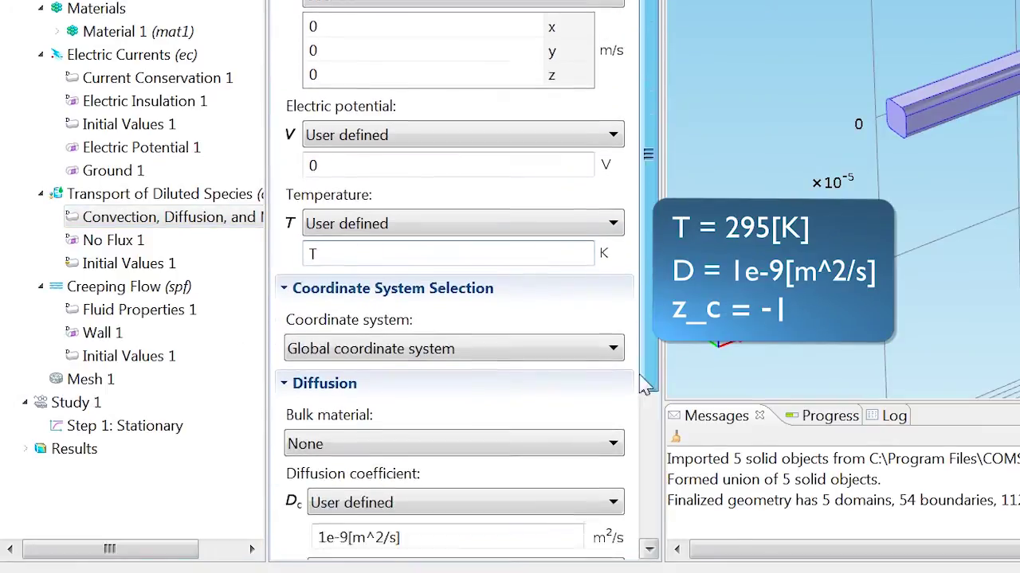
pyautogui.scroll(-3, 646, 387)
pyautogui.moveTo(462, 348); pyautogui.dragTo(312, 350)
pyautogui.write('D')
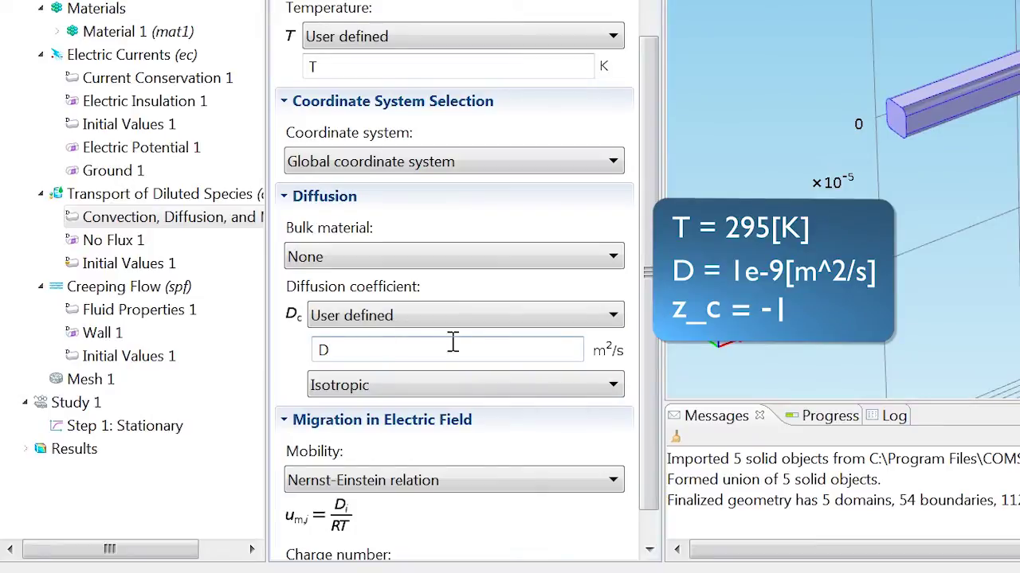
pyautogui.scroll(-1, 649, 345)
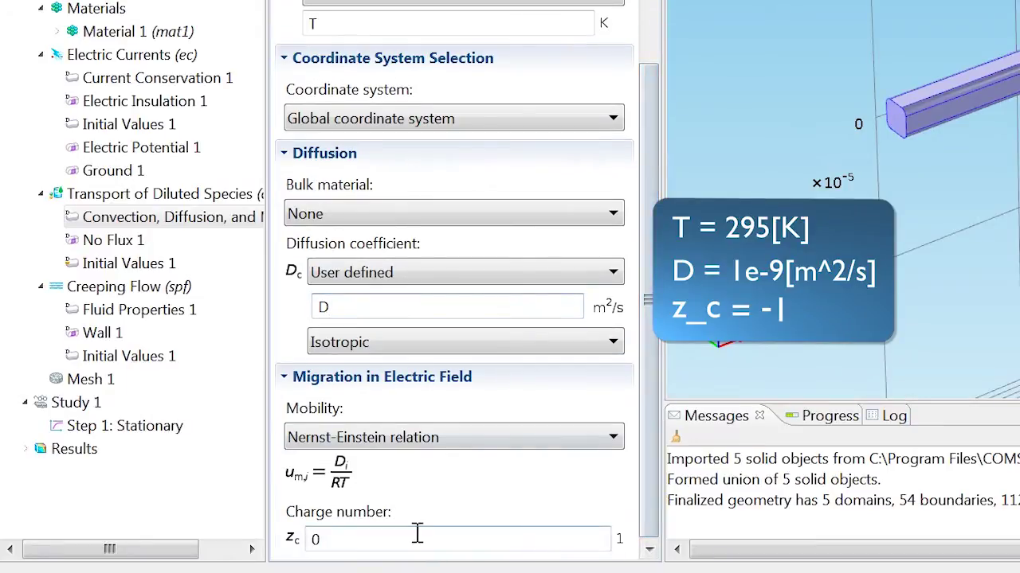
pyautogui.moveTo(417, 534); pyautogui.dragTo(316, 539)
pyautogui.write('z_c')
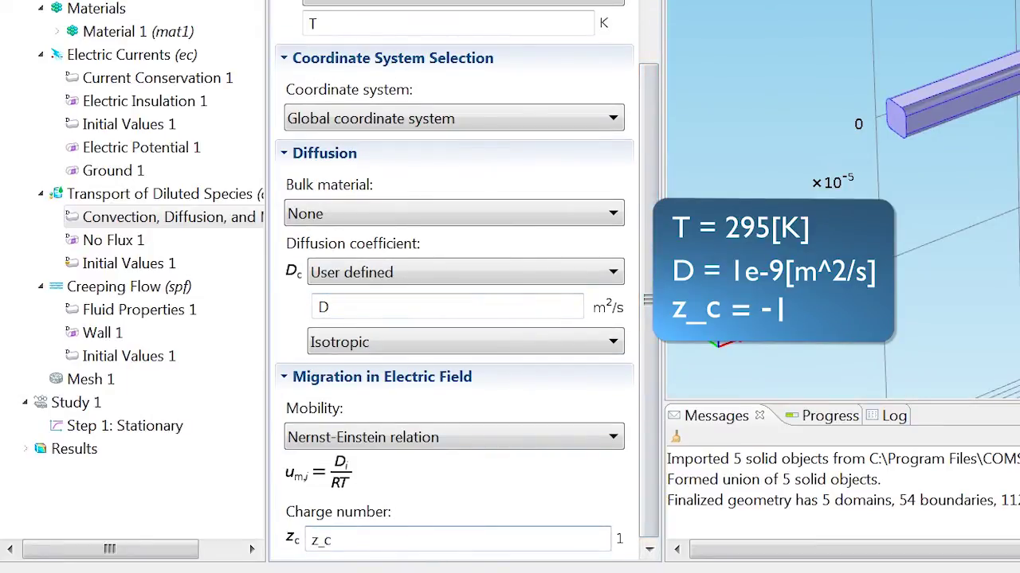
# Take the velocity field from Creeping Flow and electric potential from Electric Currents
pyautogui.scroll(10, 643, 454)
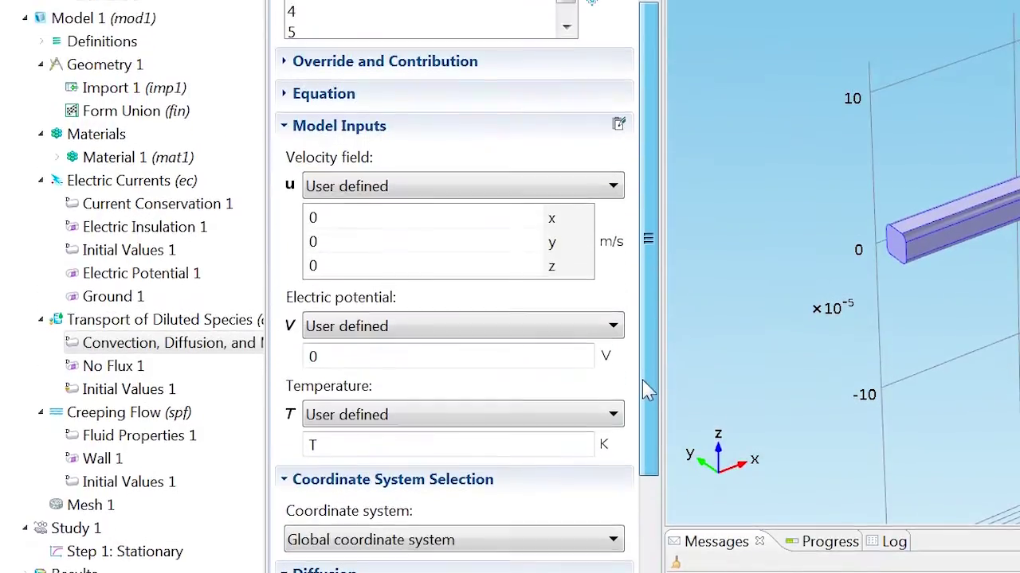
pyautogui.click(494, 195)
pyautogui.click(491, 215)
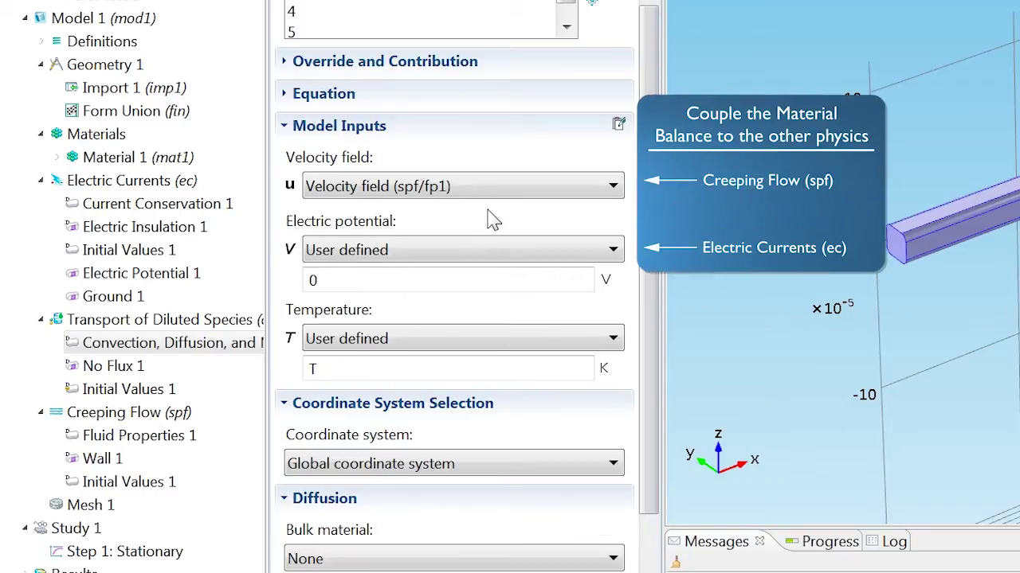
pyautogui.click(477, 251)
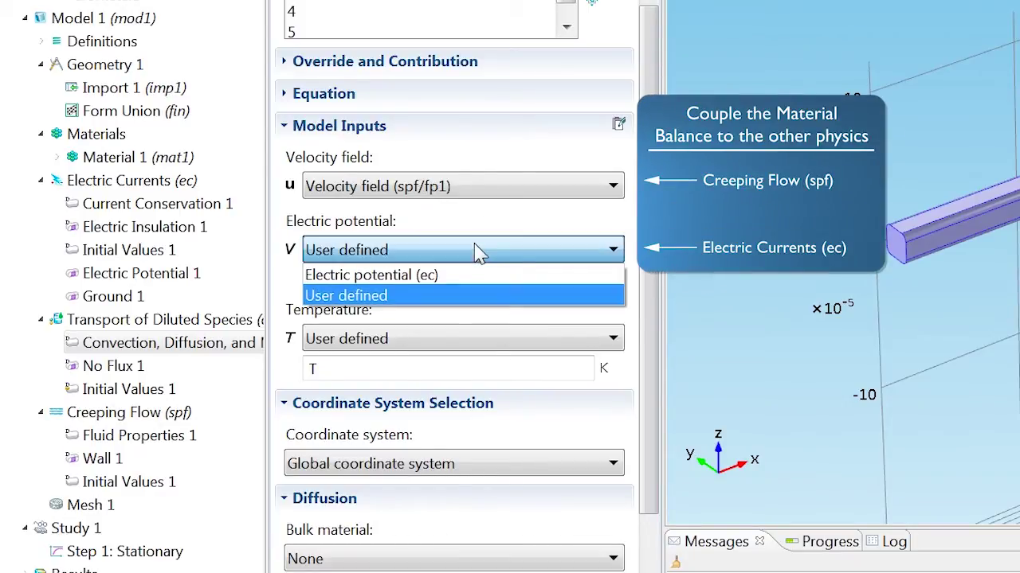
pyautogui.click(468, 277)
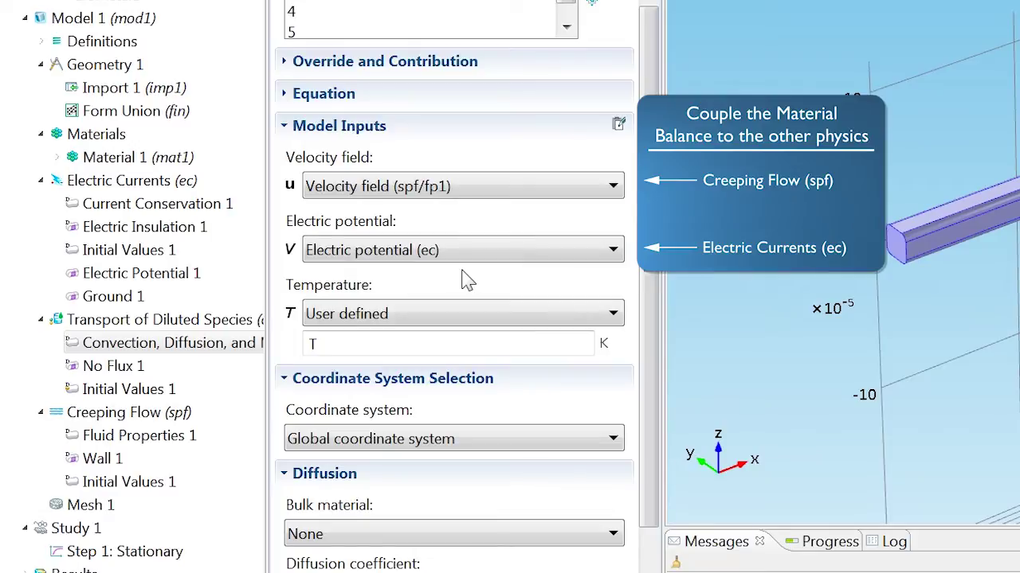
# Add a Concentration condition of c_in on boundary 1
pyautogui.rightClick(228, 324)
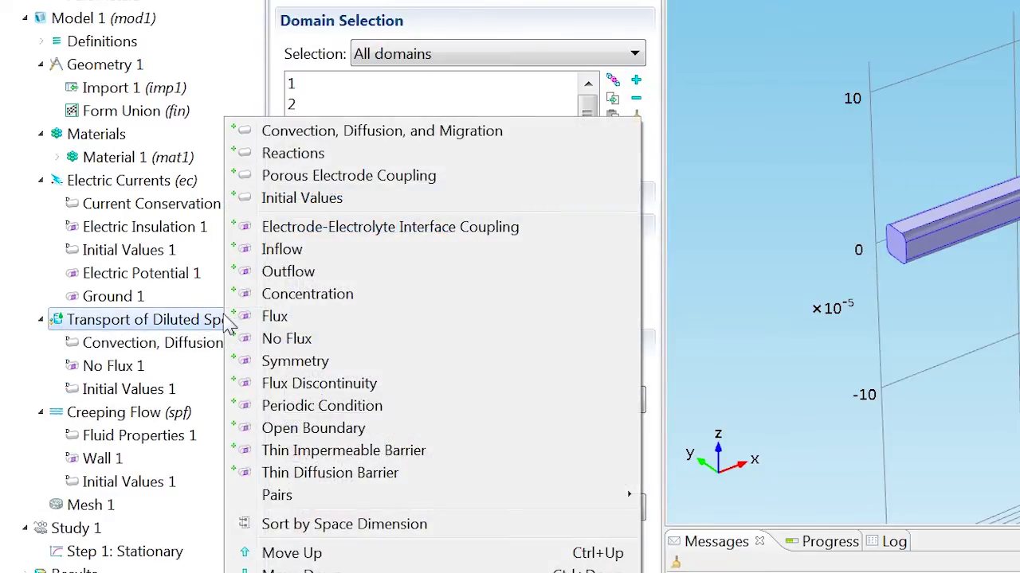
pyautogui.click(287, 294)
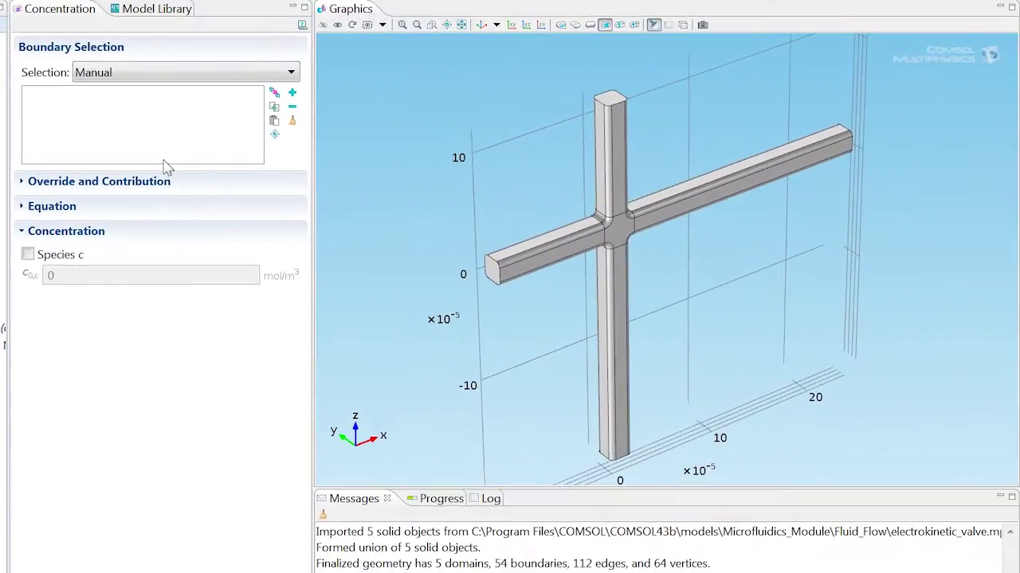
pyautogui.click(273, 124)
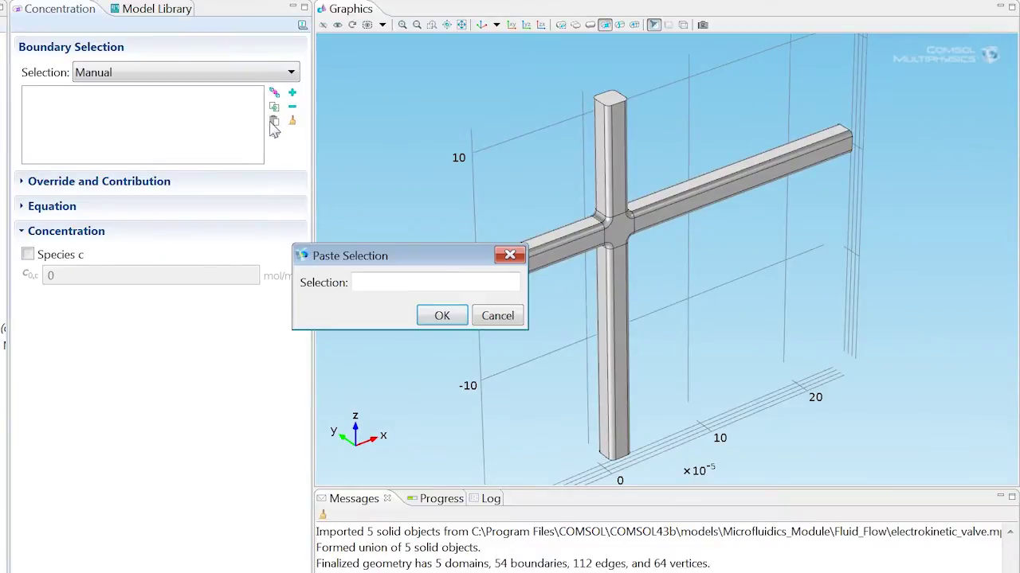
pyautogui.write('1')
pyautogui.press('Return')
pyautogui.click(28, 255)
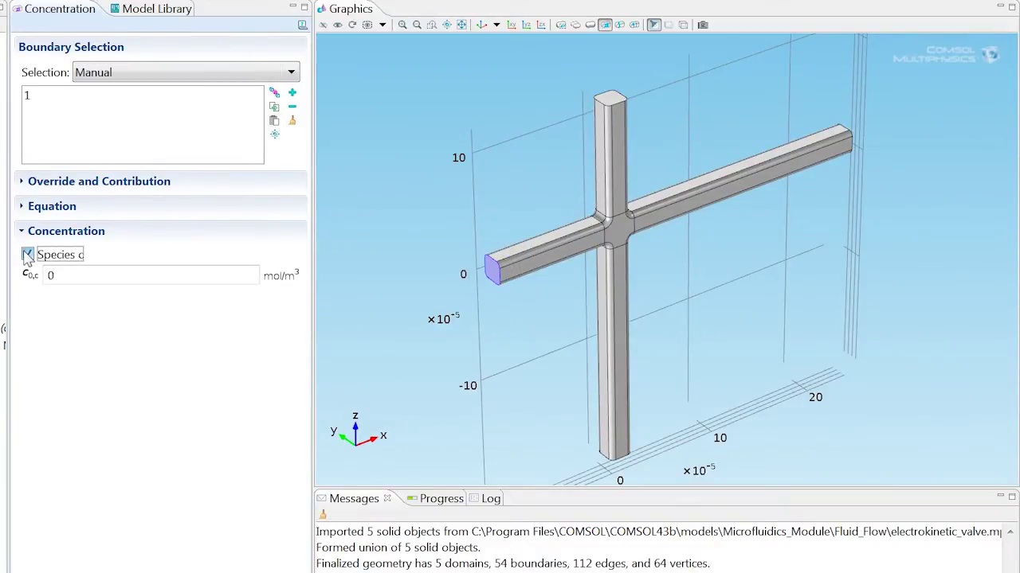
pyautogui.press('Tab')
pyautogui.write('c_in')
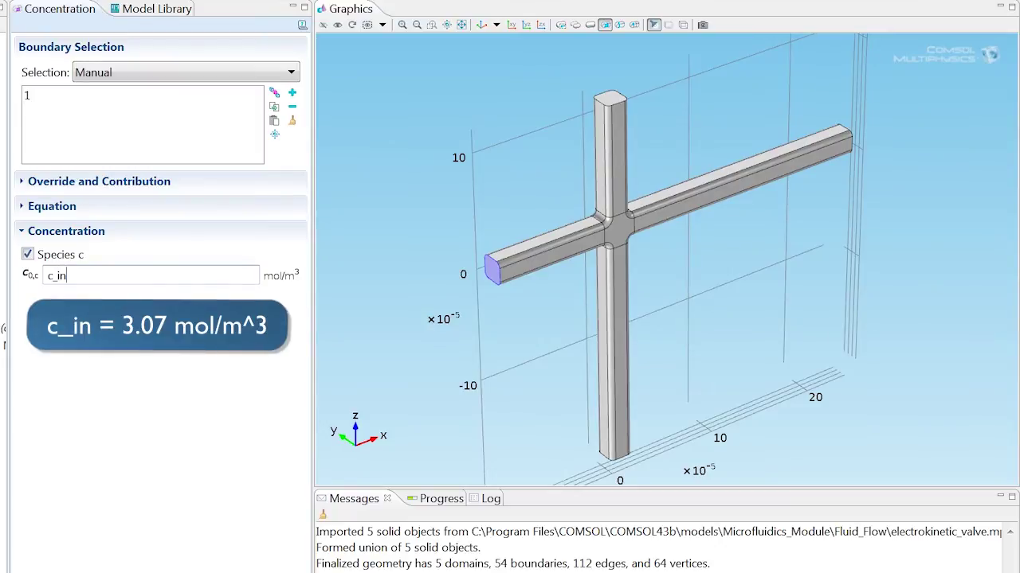
# Add a second Concentration condition of 0 on boundaries 21 and 26
pyautogui.rightClick(120, 328)
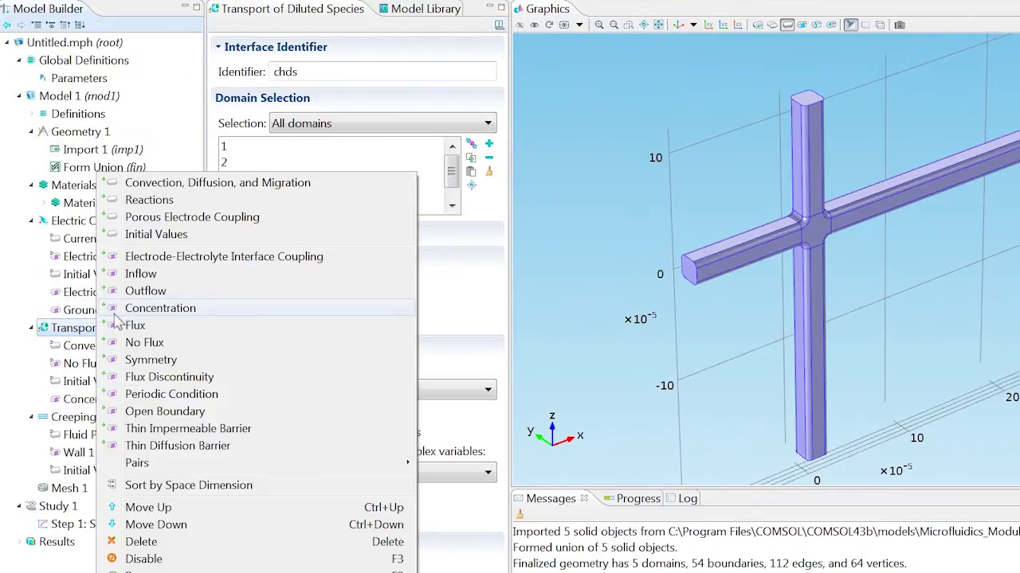
pyautogui.click(119, 313)
pyautogui.click(471, 120)
pyautogui.write('2')
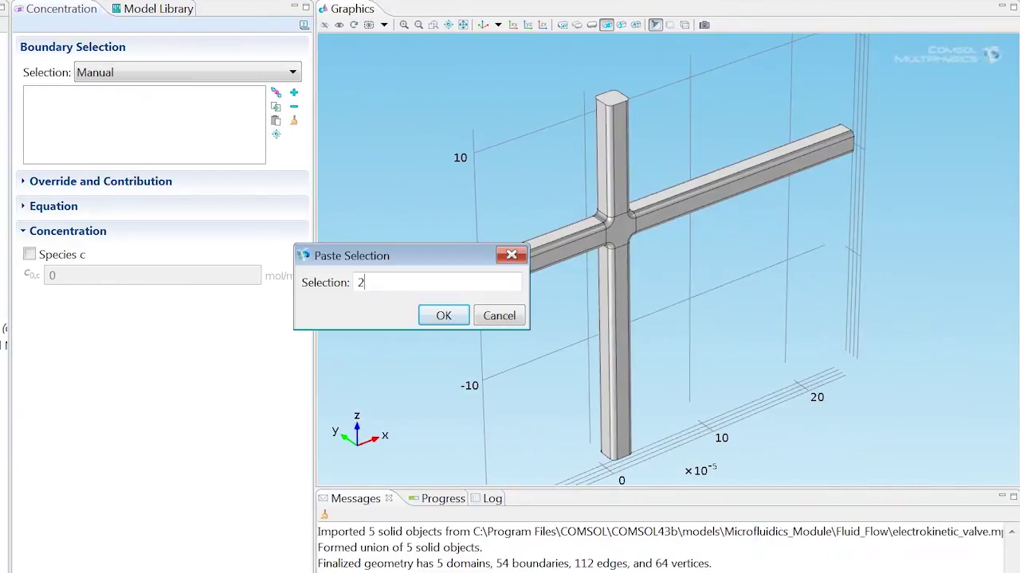
pyautogui.write('1, 26')
pyautogui.press('Return')
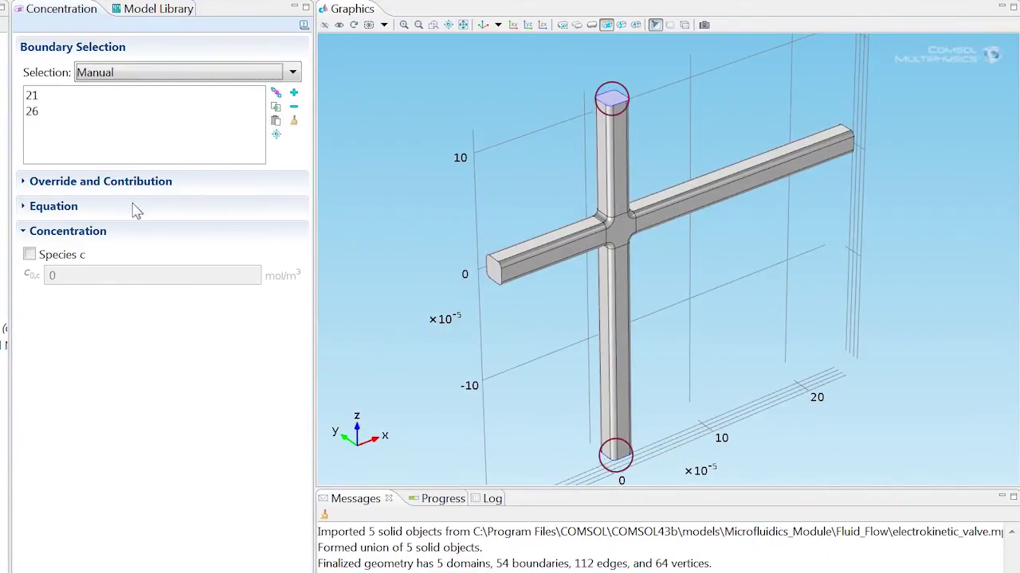
pyautogui.click(30, 257)
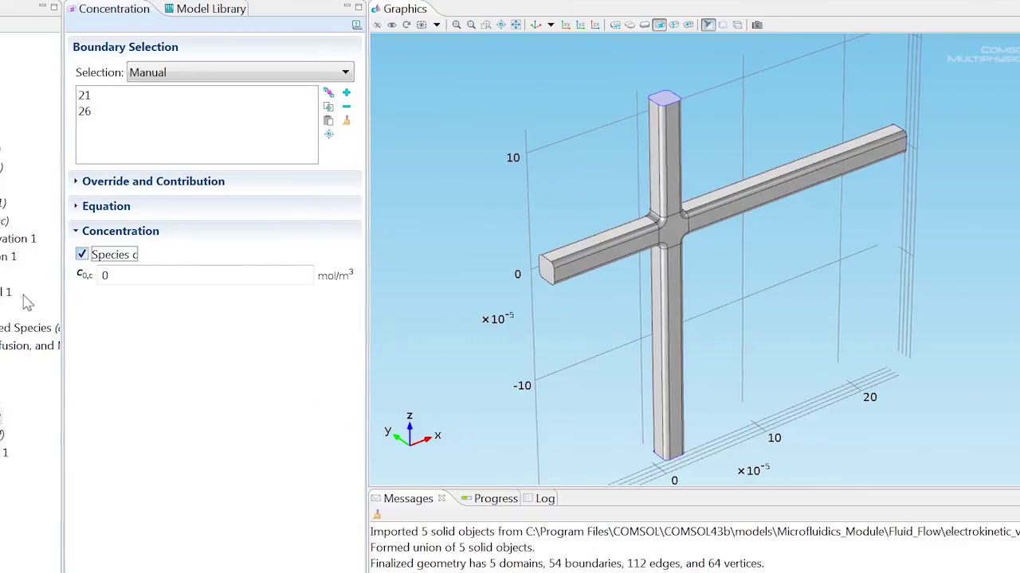
# Add a species Outflow condition on boundary 54
pyautogui.rightClick(137, 327)
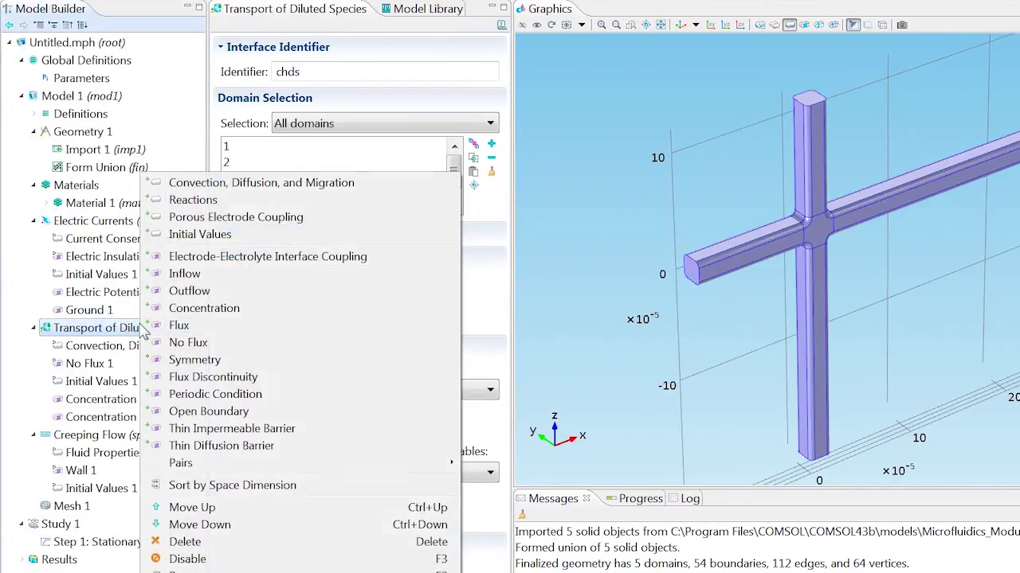
pyautogui.click(185, 290)
pyautogui.click(473, 120)
pyautogui.write('54')
pyautogui.press('Return')
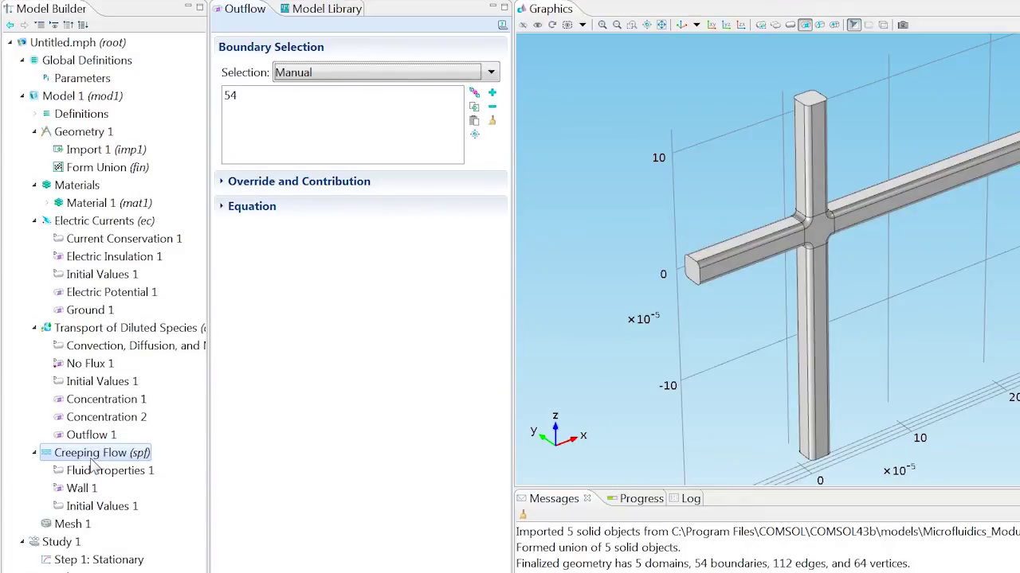
# Add a Creeping Flow Inlet on boundary 1: laminar inflow, U_av u_a, entrance length 1e-4
pyautogui.rightClick(93, 461)
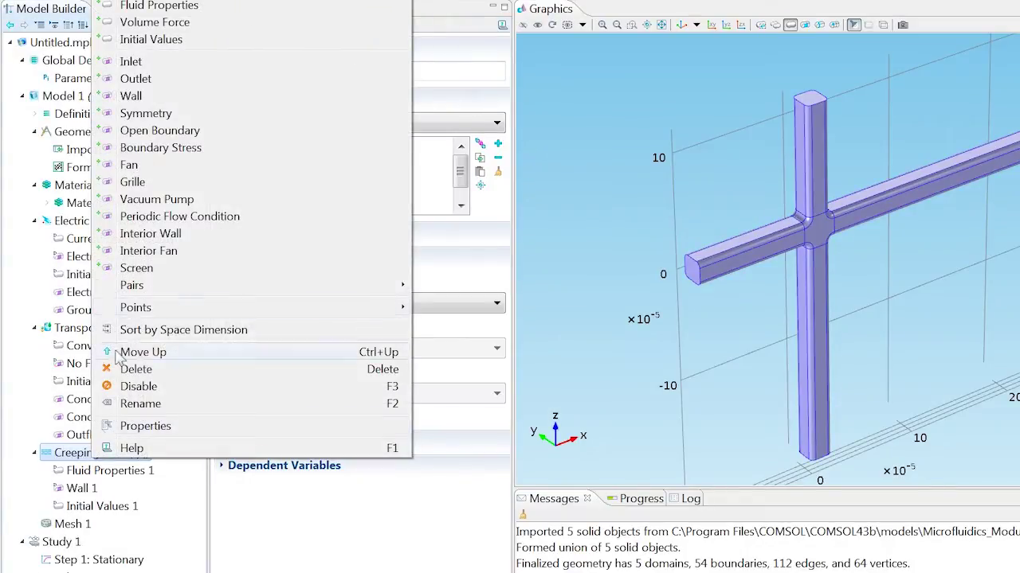
pyautogui.click(157, 64)
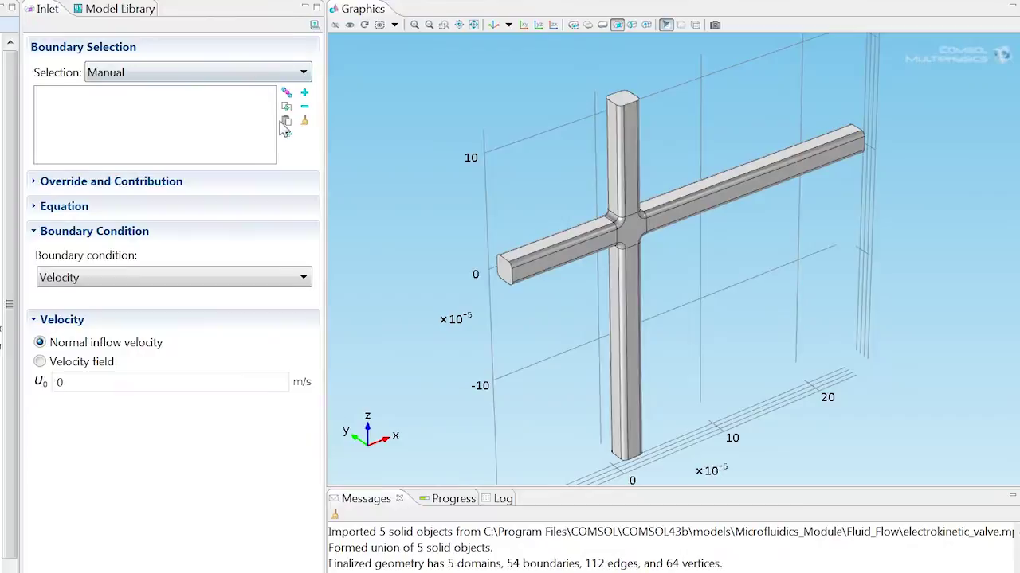
pyautogui.click(470, 122)
pyautogui.write('1')
pyautogui.press('Return')
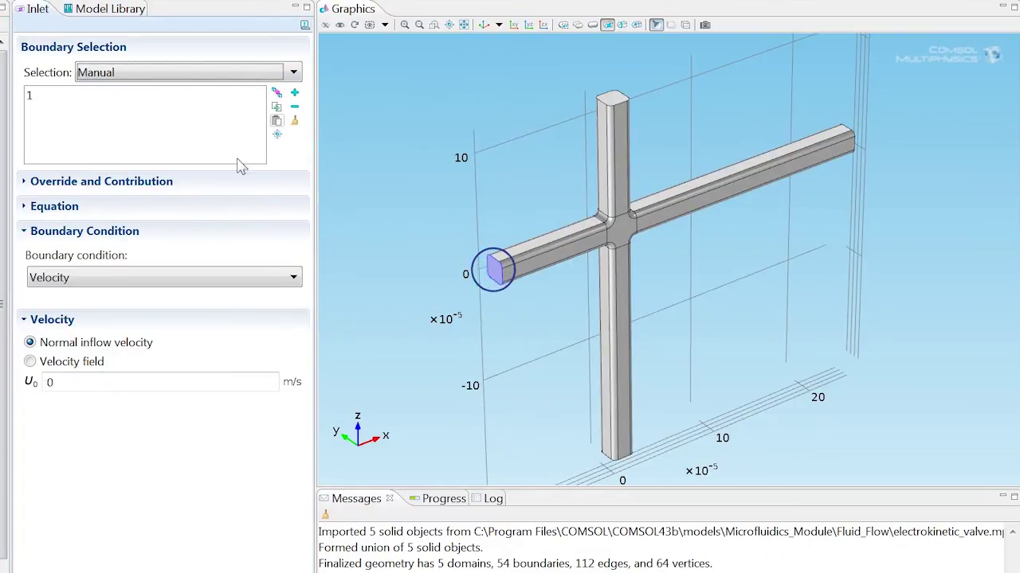
pyautogui.click(159, 276)
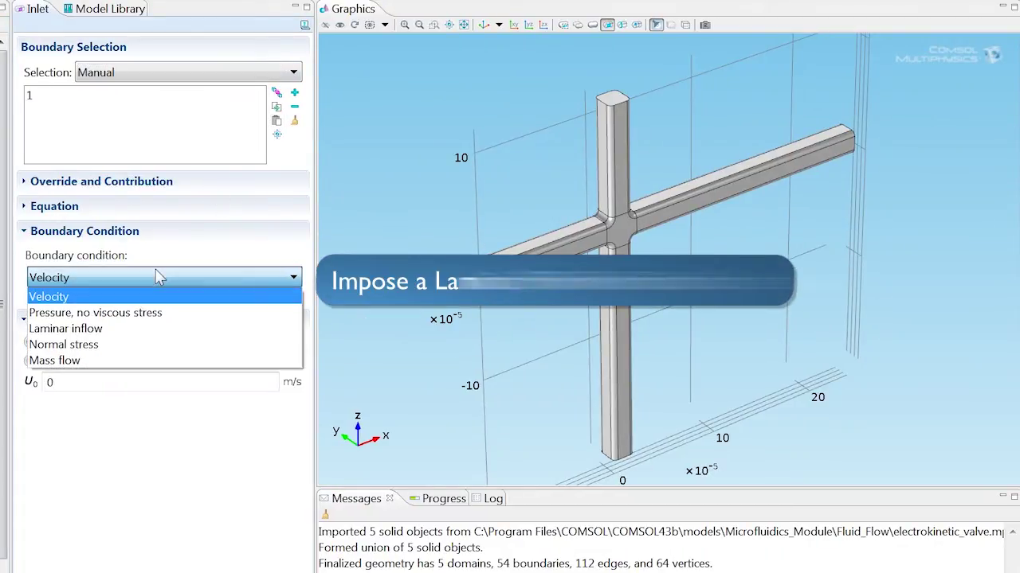
pyautogui.click(111, 328)
pyautogui.moveTo(88, 419); pyautogui.dragTo(24, 418)
pyautogui.write('u')
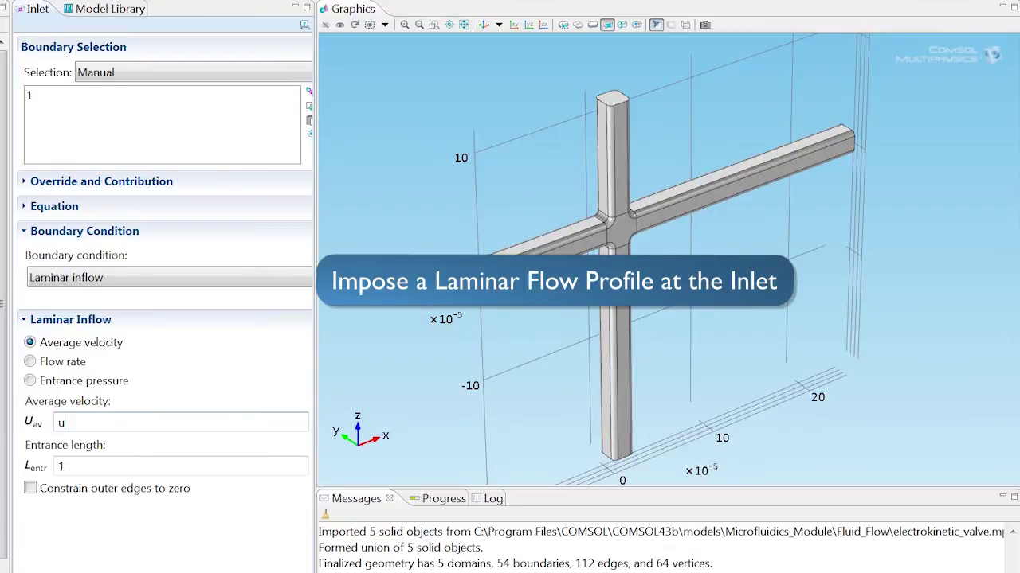
pyautogui.write('_a')
pyautogui.click(90, 468)
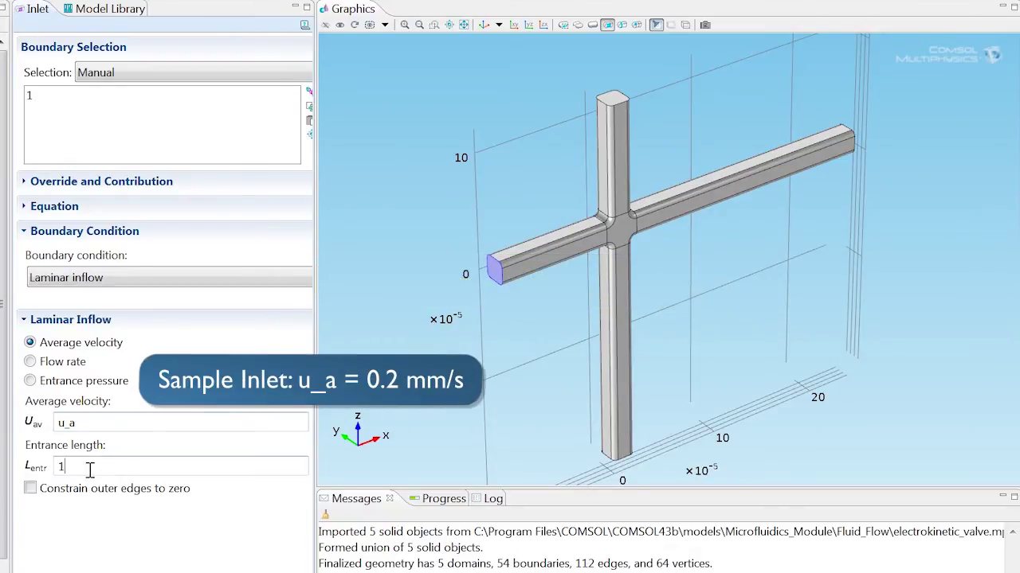
pyautogui.write('e-4')
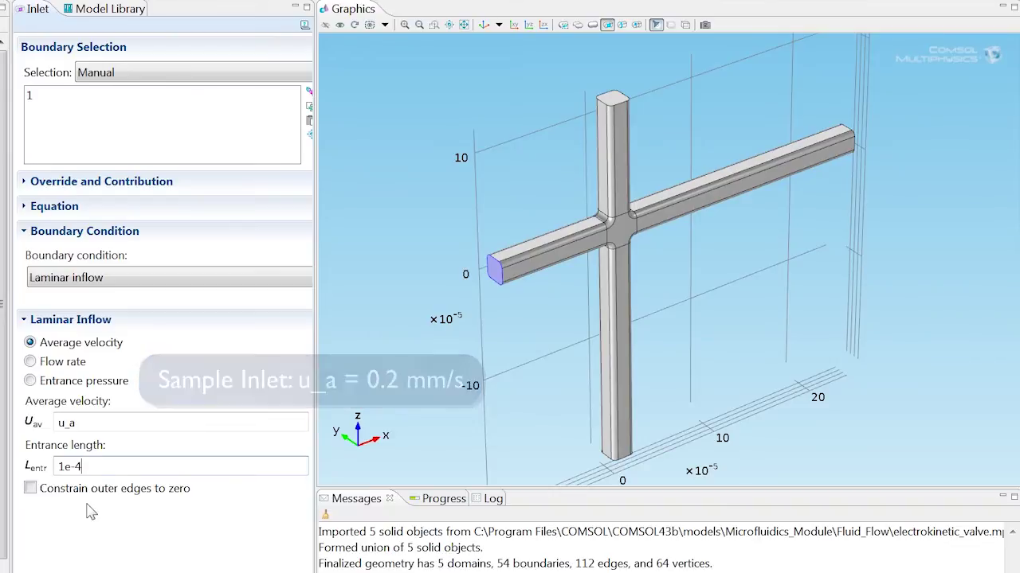
# Add Inlet 2 on boundary 21 as a laminar inflow with average velocity w_a
pyautogui.rightClick(119, 452)
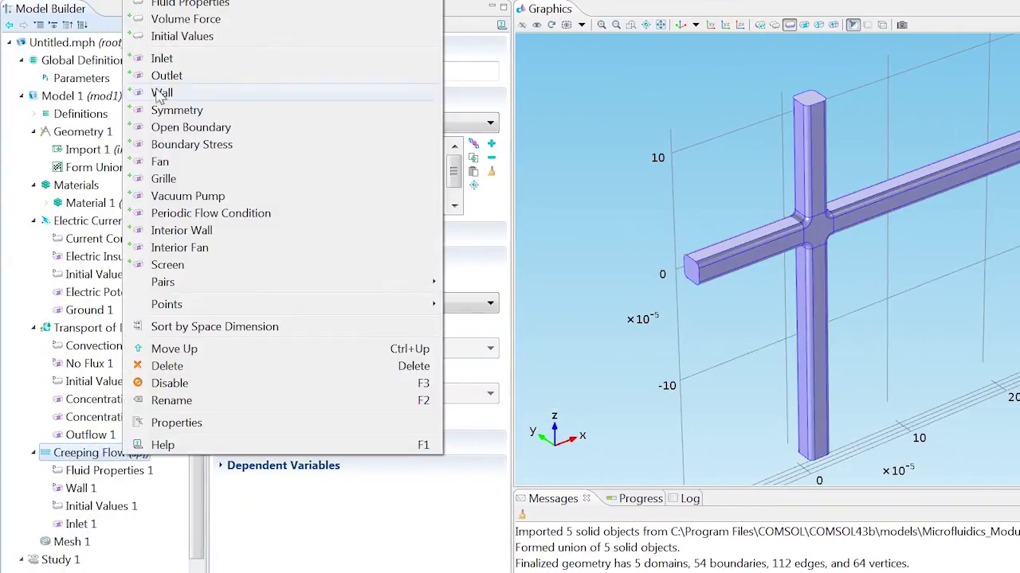
pyautogui.click(163, 59)
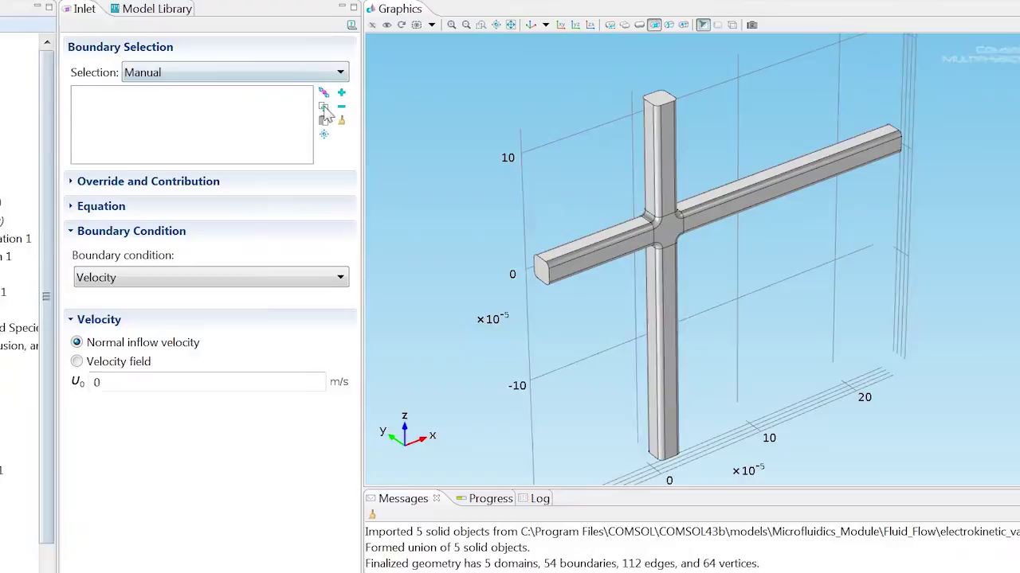
pyautogui.click(472, 121)
pyautogui.write('21')
pyautogui.press('Return')
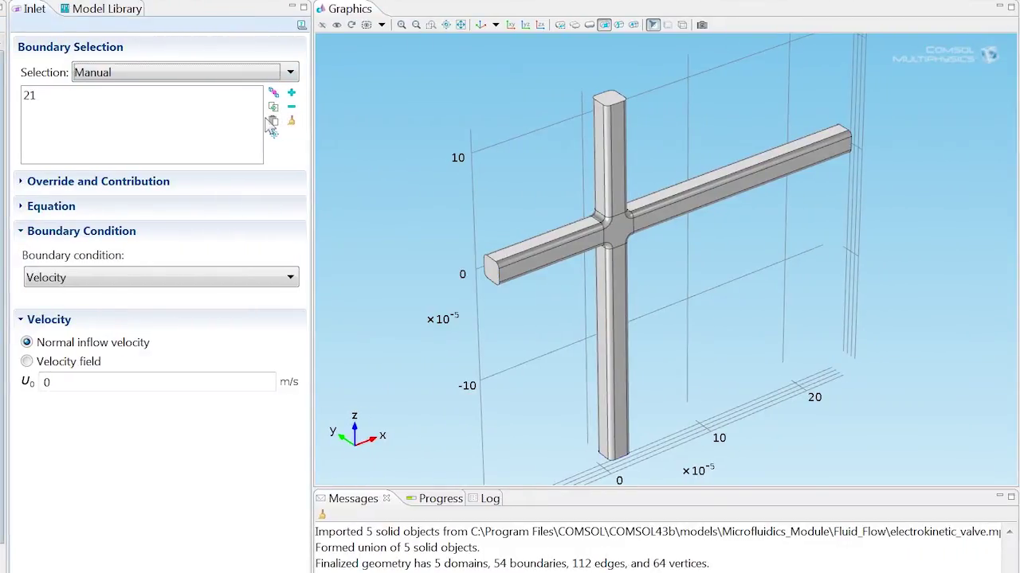
pyautogui.click(131, 285)
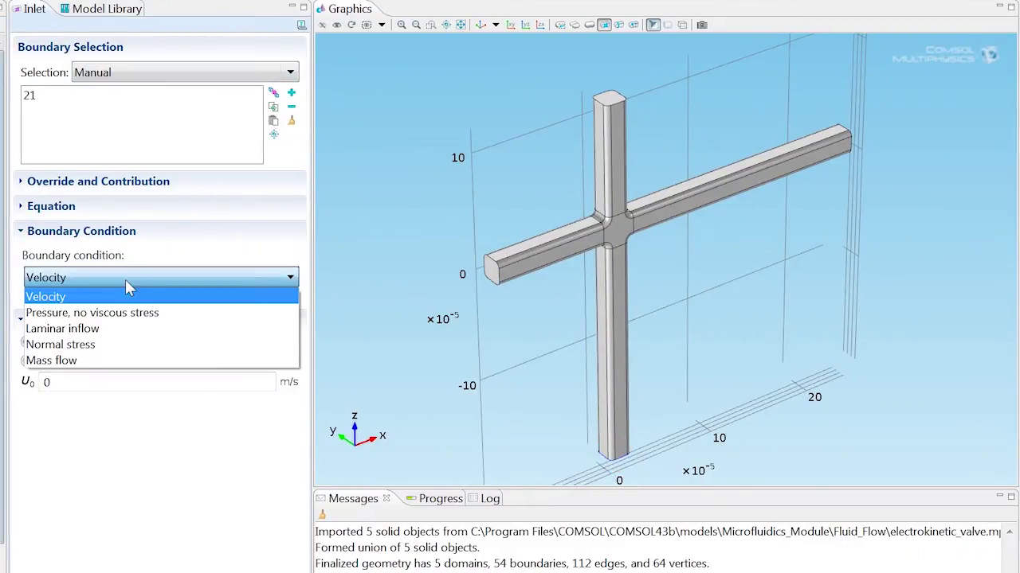
pyautogui.click(119, 333)
pyautogui.click(60, 423)
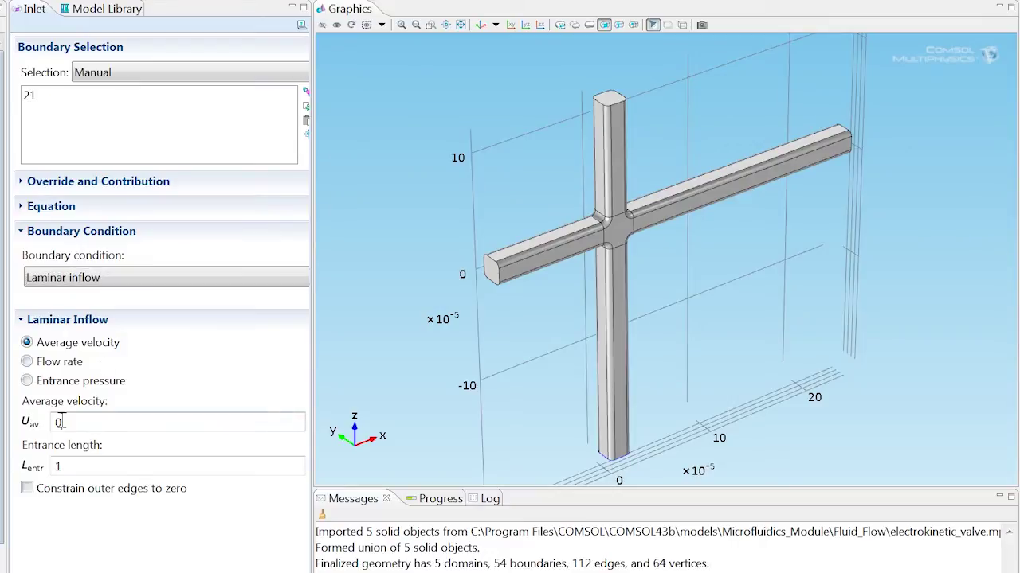
pyautogui.doubleClick(61, 423)
pyautogui.write('w_a')
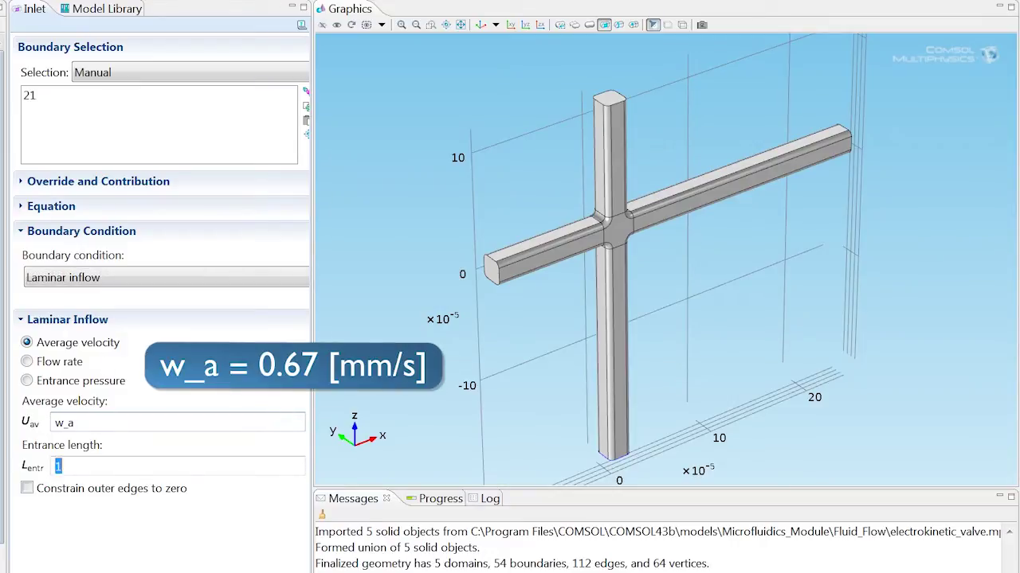
pyautogui.press('Tab')
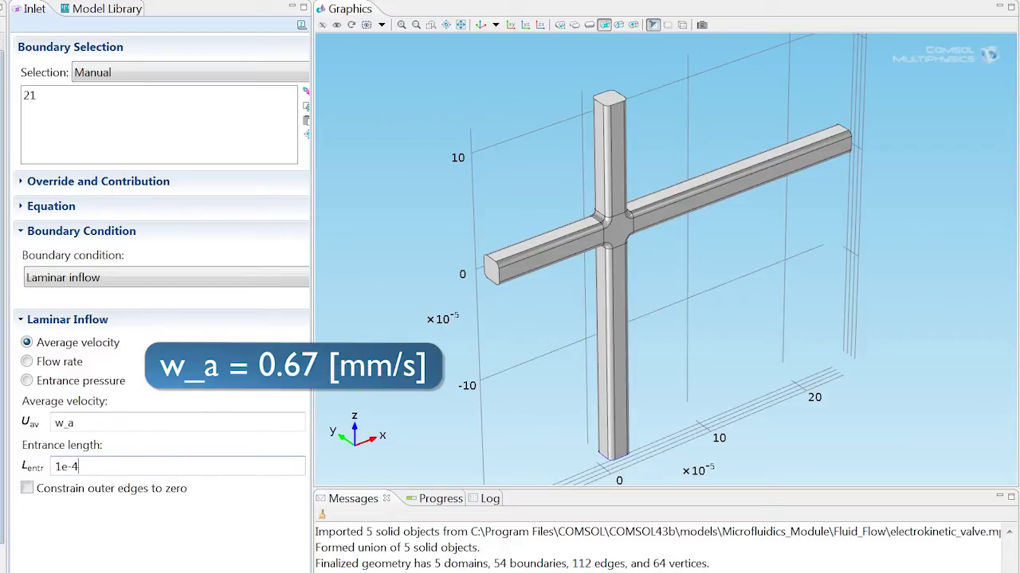
# Add Inlet 3 on boundary 26 as a laminar inflow with average velocity w_a and entrance length 1e-4
pyautogui.rightClick(144, 454)
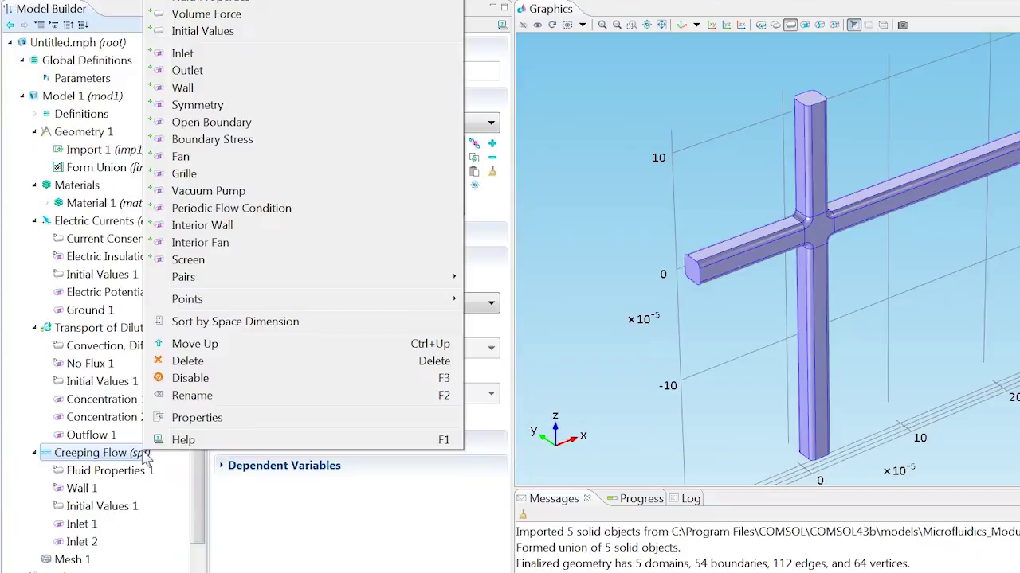
pyautogui.click(227, 55)
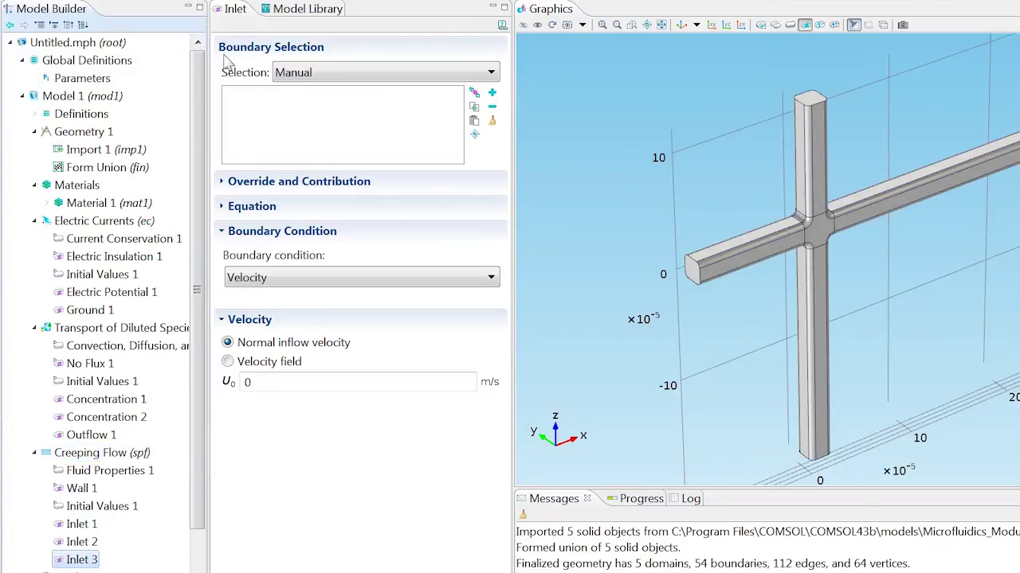
pyautogui.click(412, 122)
pyautogui.press('Return')
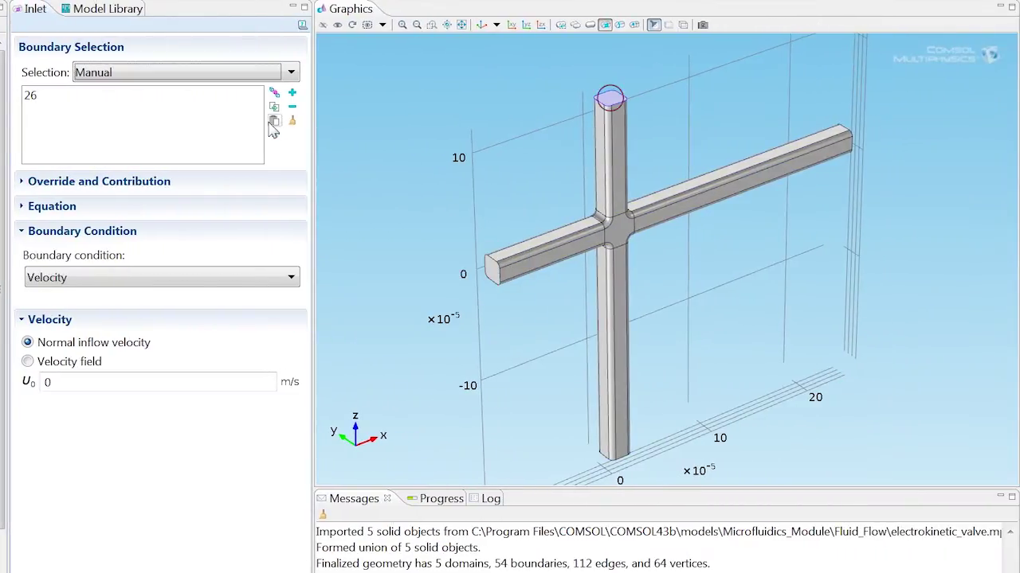
pyautogui.click(177, 279)
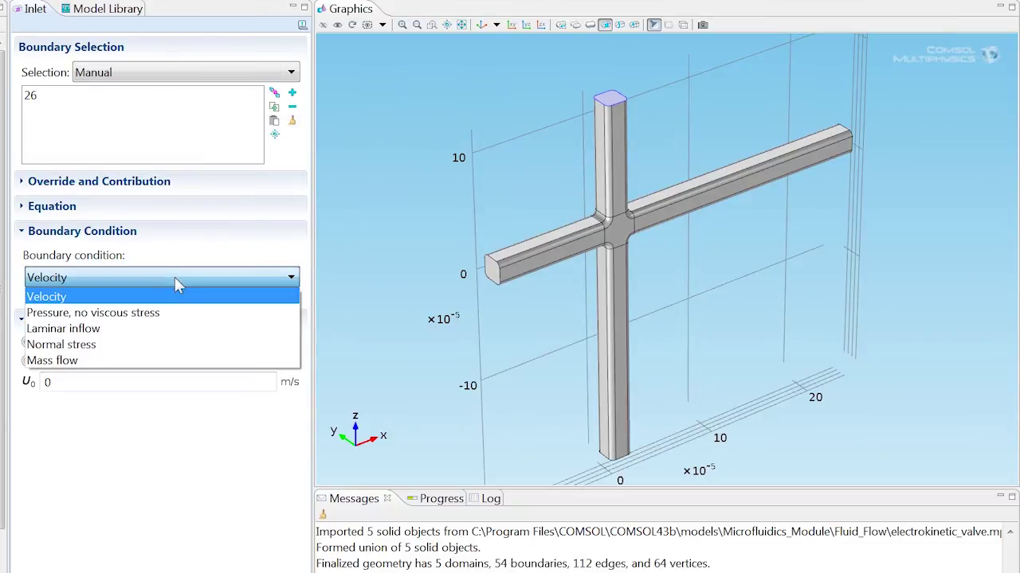
pyautogui.click(144, 328)
pyautogui.doubleClick(57, 423)
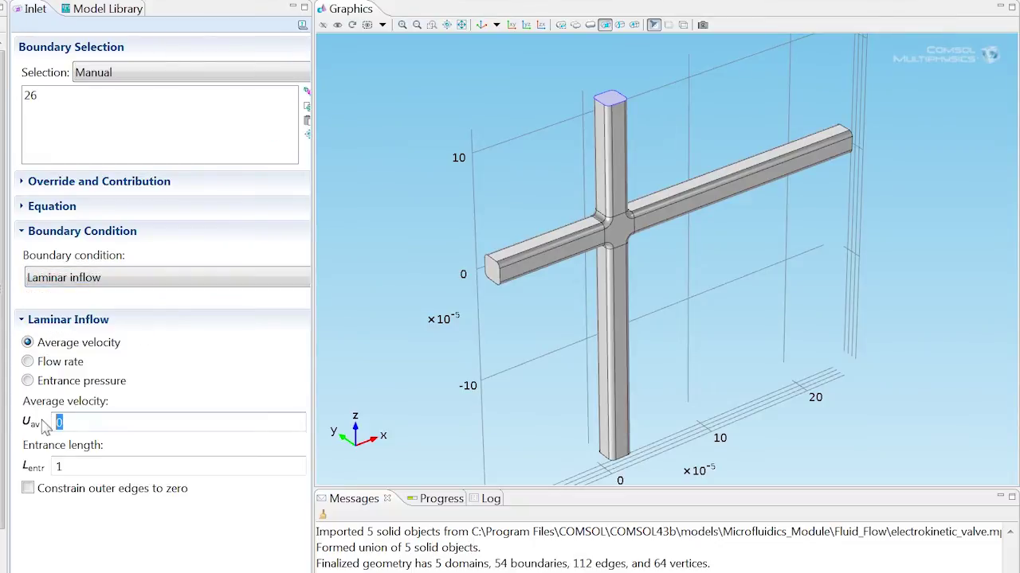
pyautogui.write('w_a')
pyautogui.press('Tab')
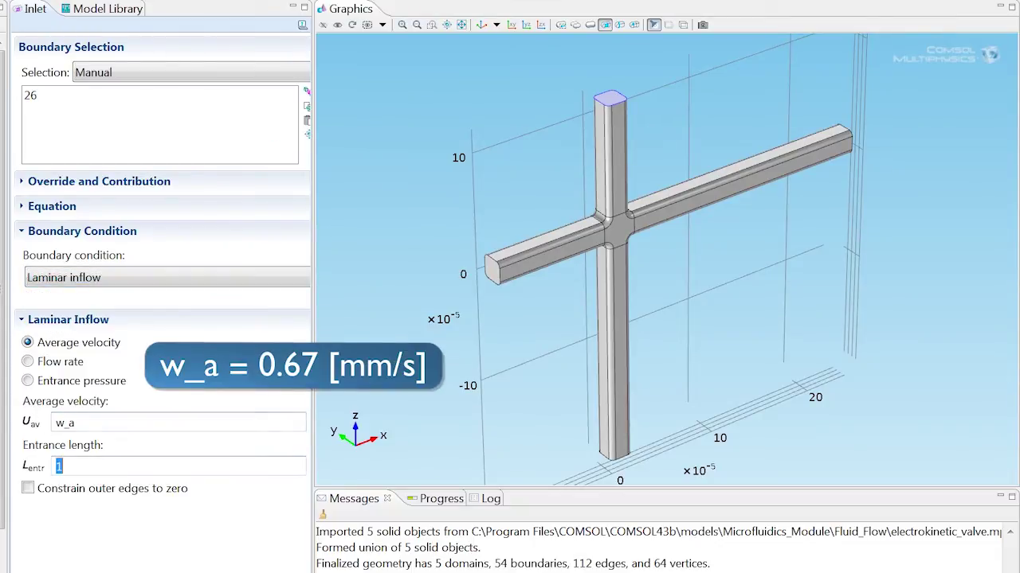
pyautogui.write('1e-4')
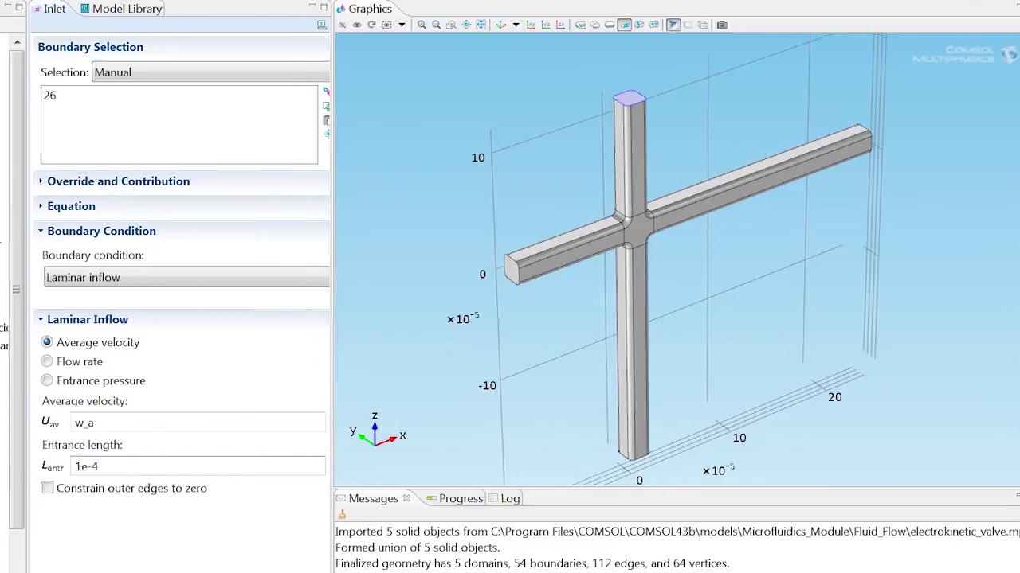
# Add Outlet 1 on boundary 54 with 0 Pa pressure and no viscous stress
pyautogui.rightClick(101, 454)
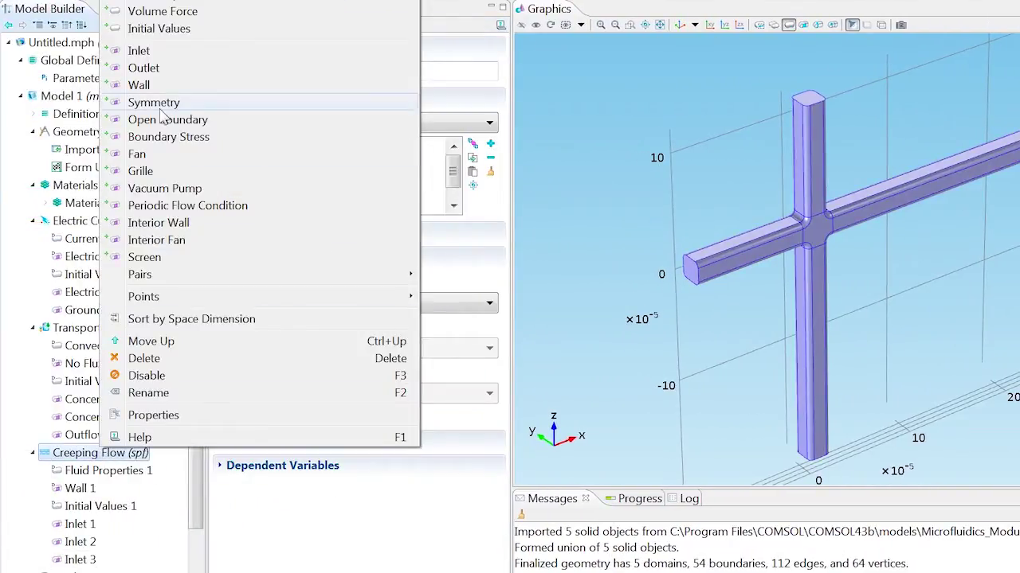
pyautogui.click(167, 77)
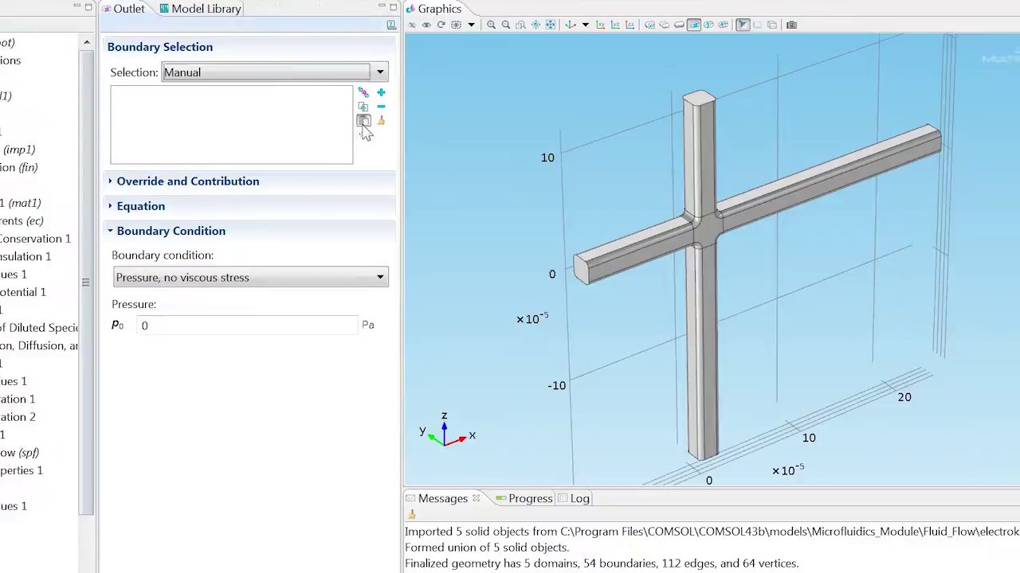
pyautogui.click(472, 120)
pyautogui.write('54')
pyautogui.press('Return')
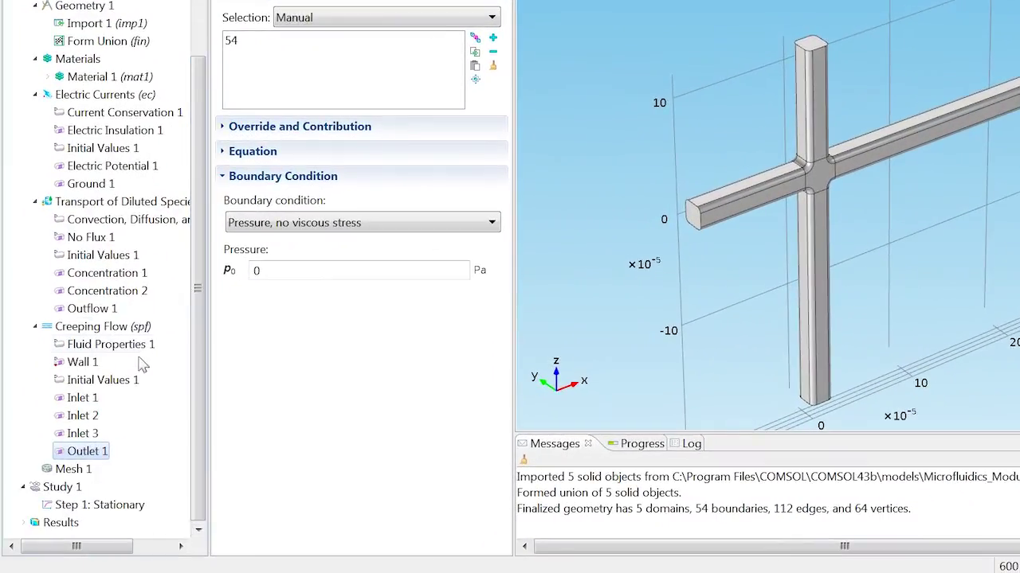
pyautogui.rightClick(72, 470)
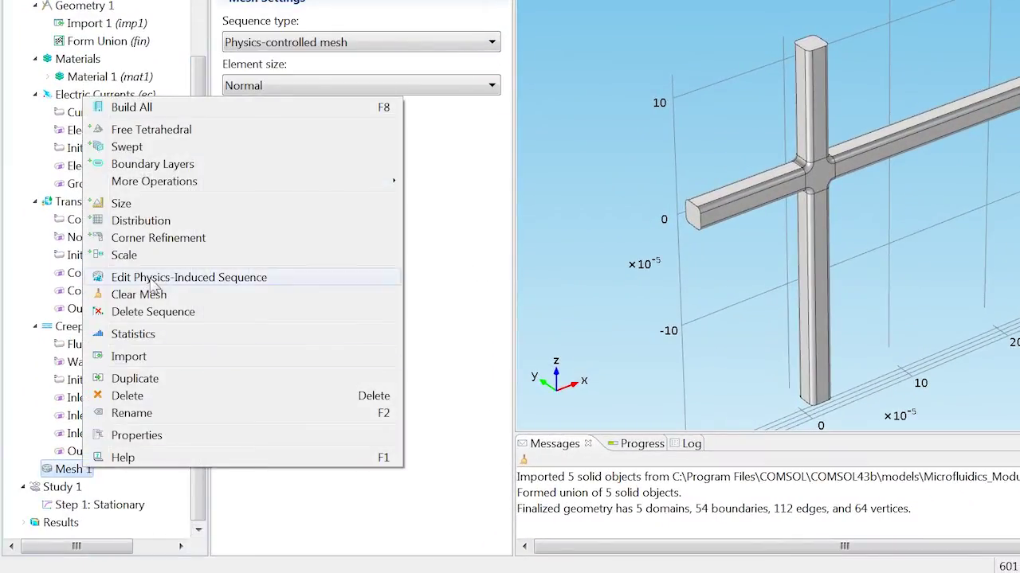
# Build a Free Tetrahedral mesh at Fine element size, giving 39177 domain elements
pyautogui.click(164, 131)
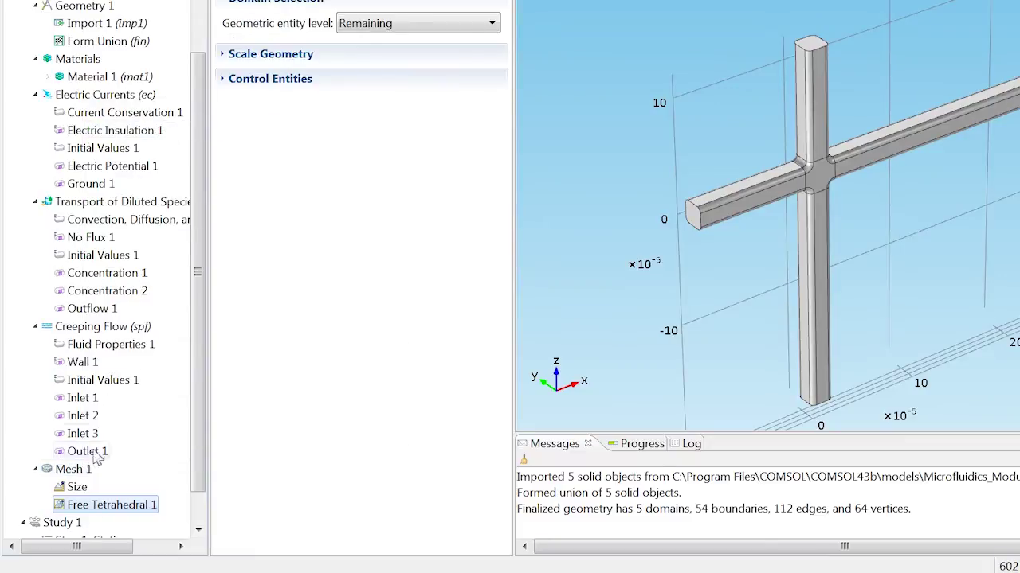
pyautogui.click(76, 486)
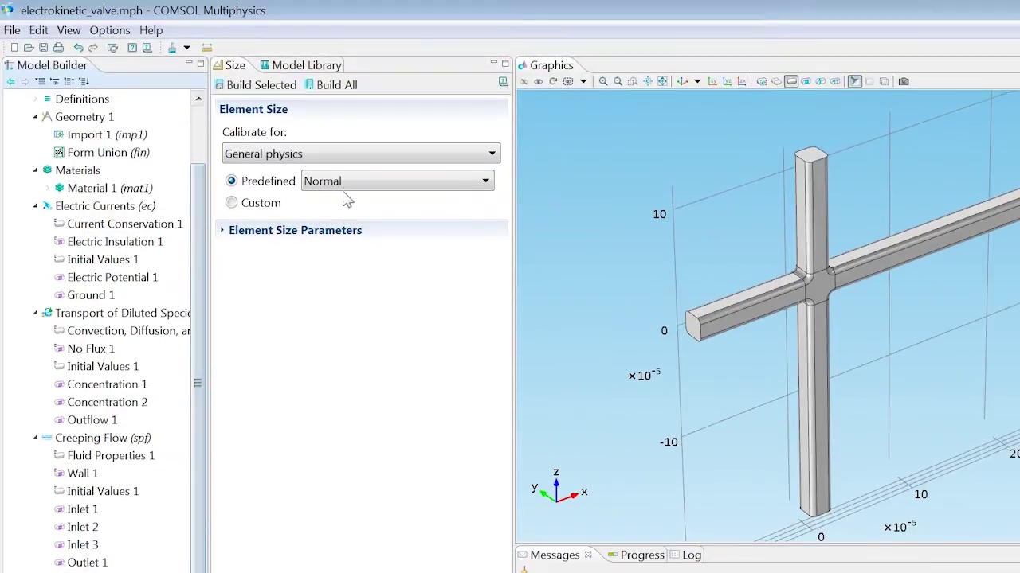
pyautogui.click(344, 73)
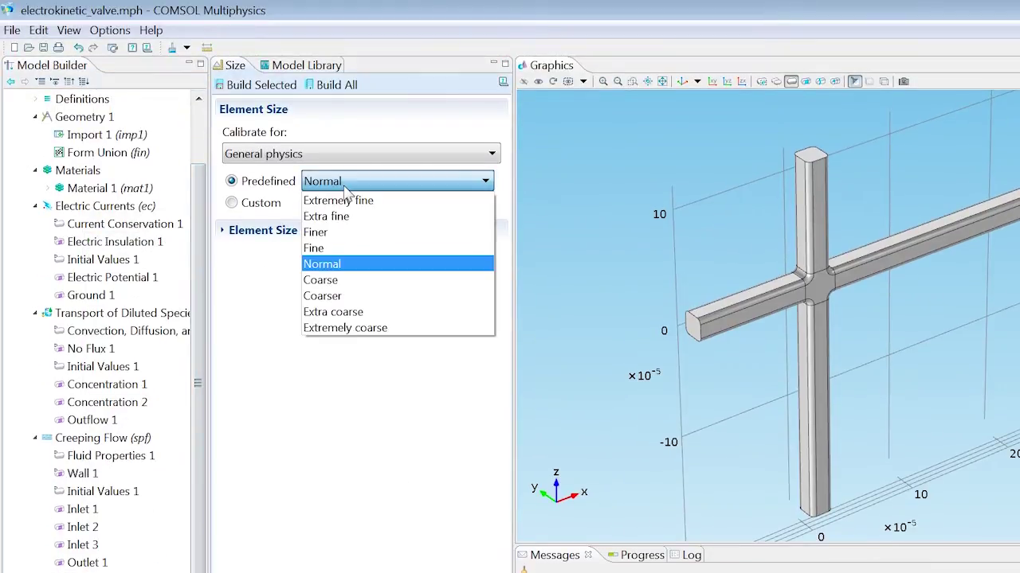
pyautogui.click(340, 248)
pyautogui.click(335, 84)
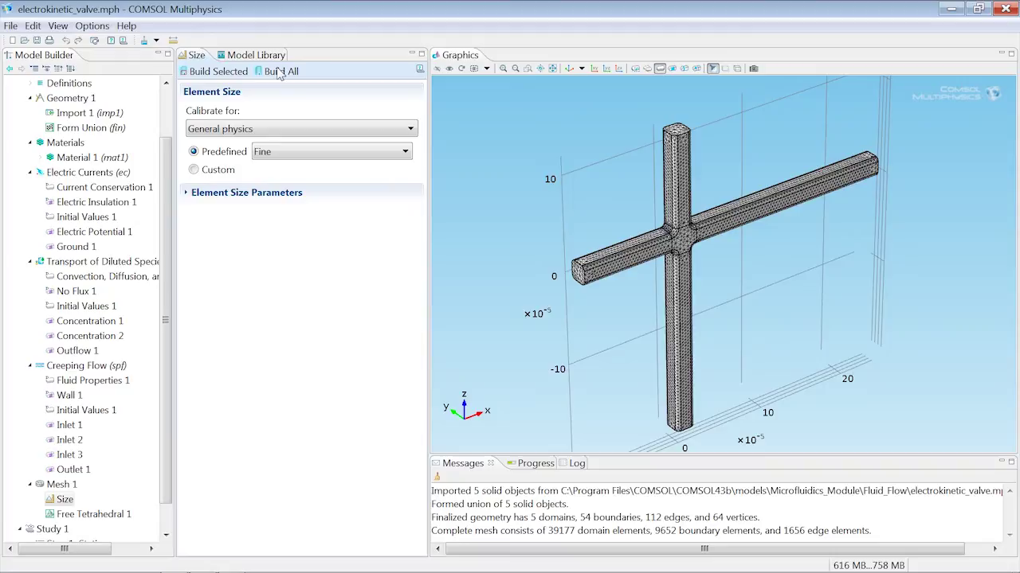
pyautogui.scroll(-2, 125, 324)
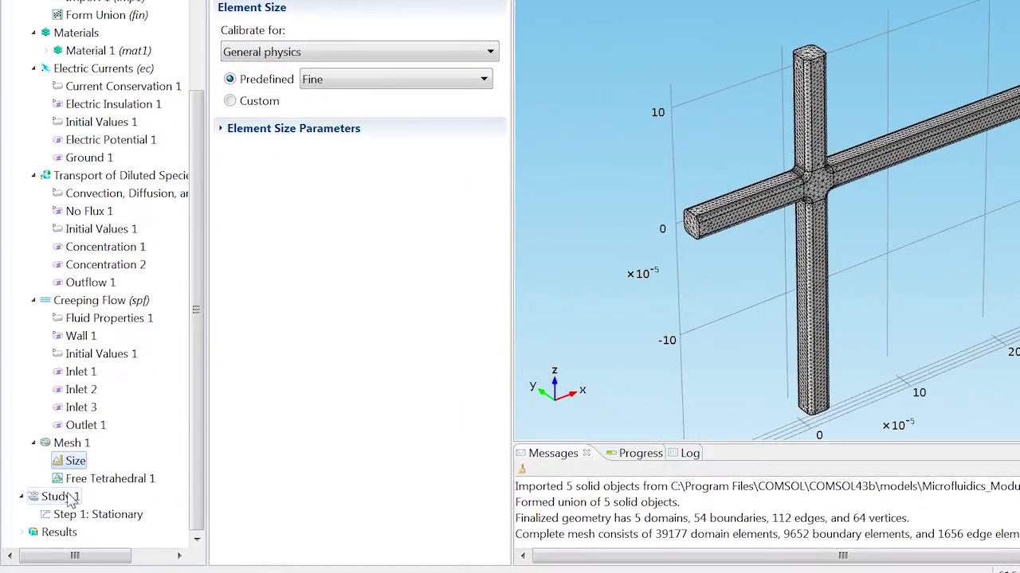
# Add a second and a third Stationary step to Study 1
pyautogui.rightClick(66, 496)
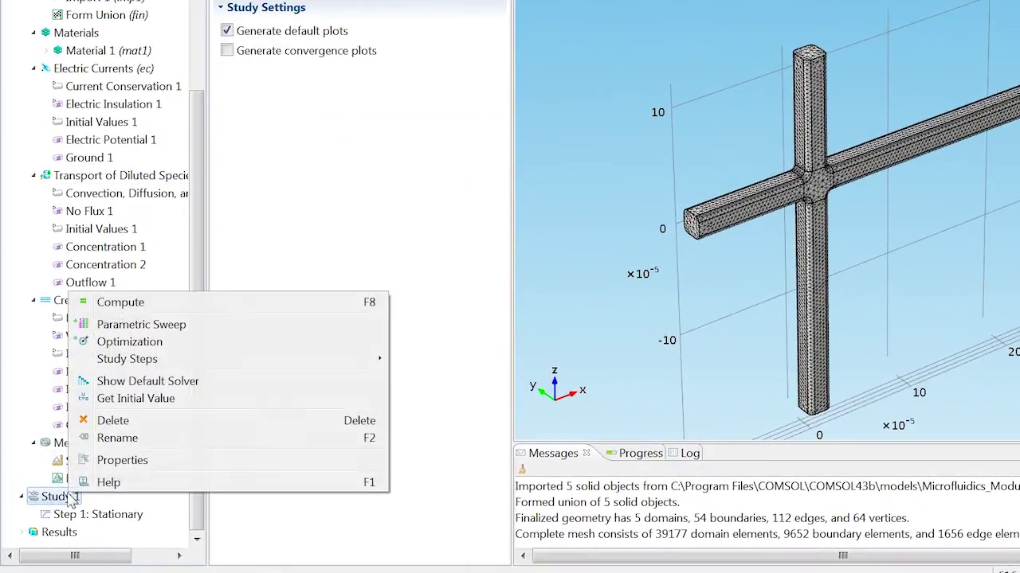
pyautogui.moveTo(189, 365)
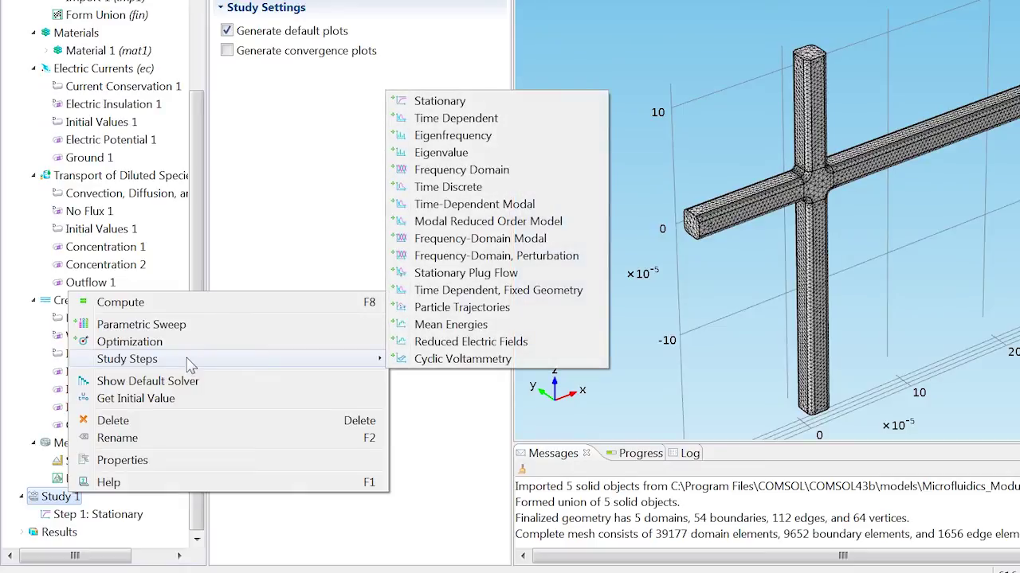
pyautogui.click(423, 103)
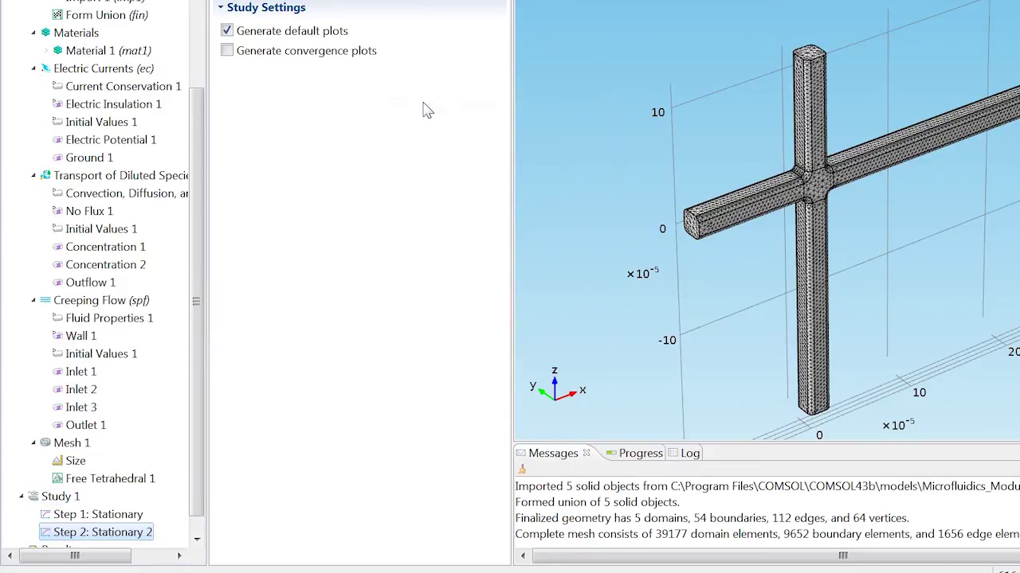
pyautogui.click(67, 500)
pyautogui.rightClick(67, 502)
pyautogui.moveTo(351, 373)
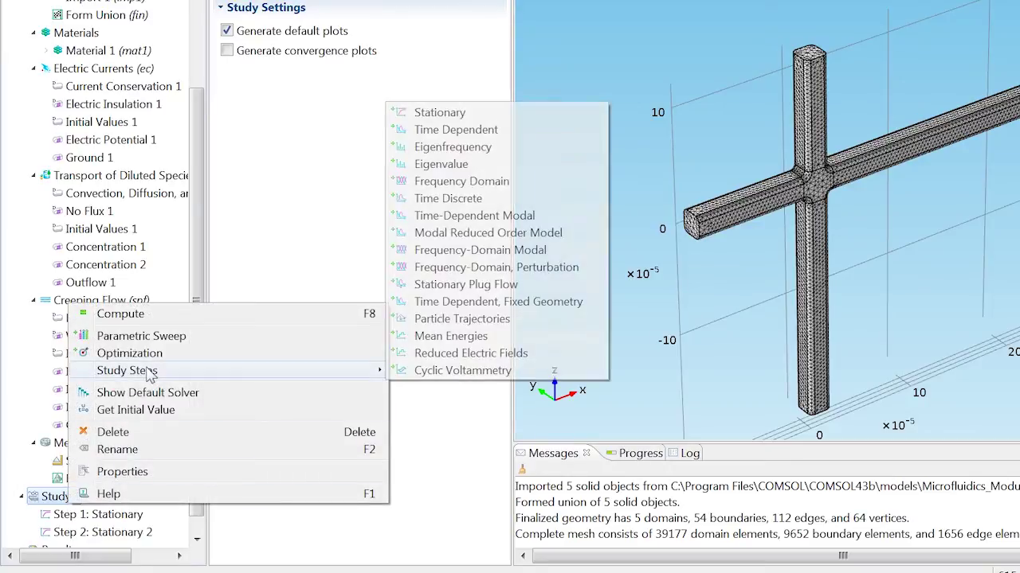
pyautogui.click(420, 118)
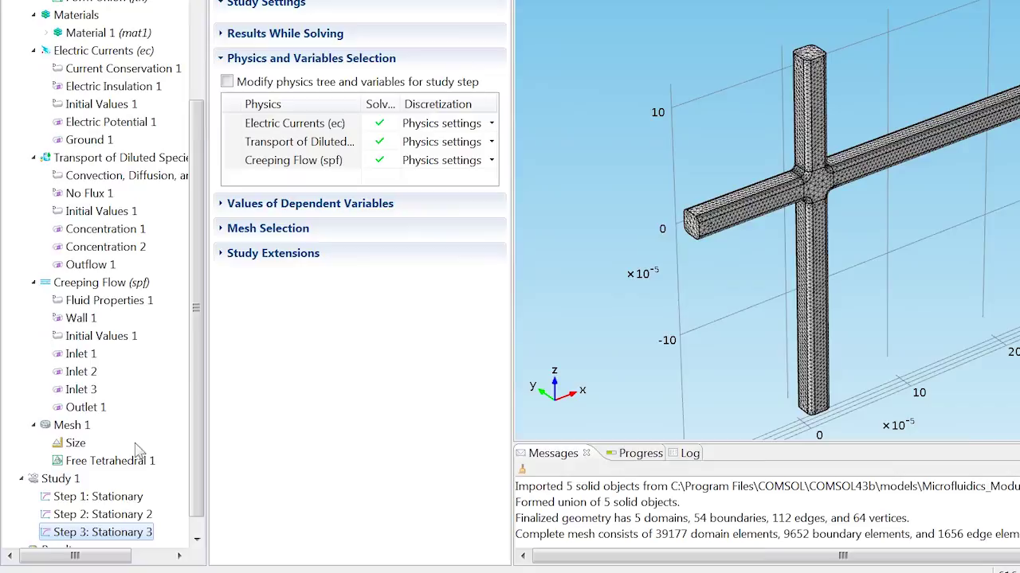
# Have Step 1 solve only Creeping Flow, Step 2 only Electric Currents, and Step 3 only species transport
pyautogui.click(100, 496)
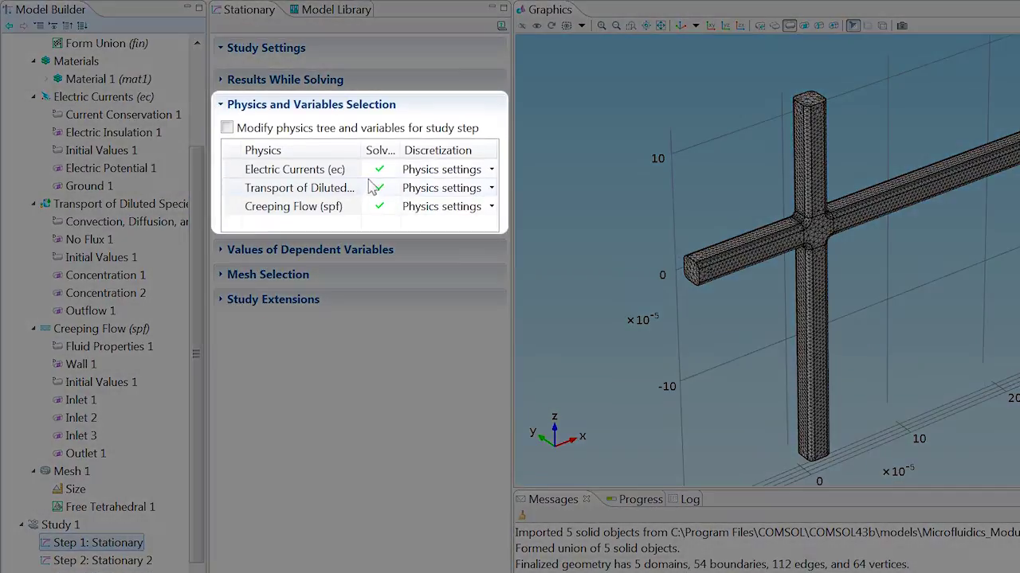
pyautogui.click(378, 123)
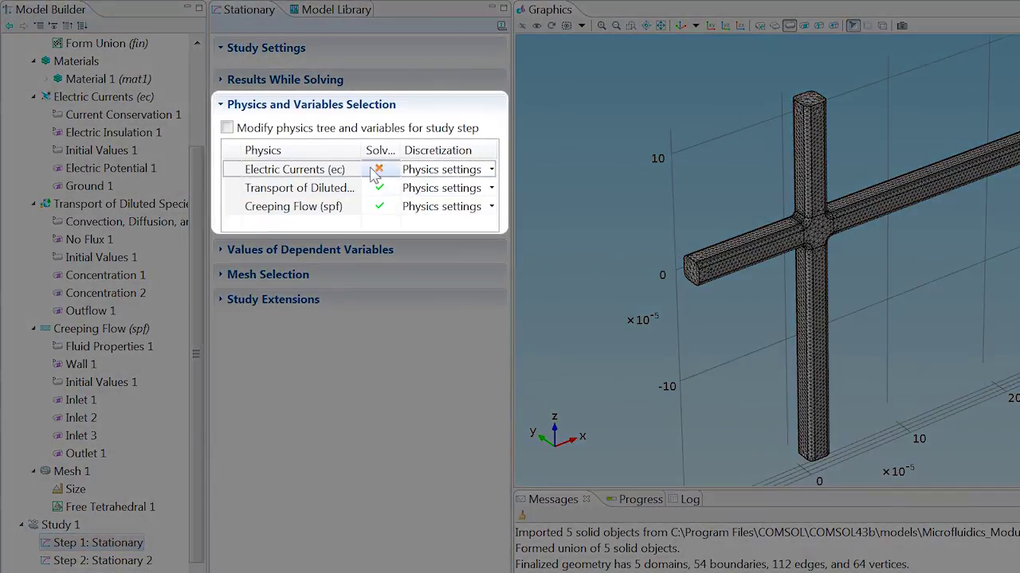
pyautogui.click(378, 187)
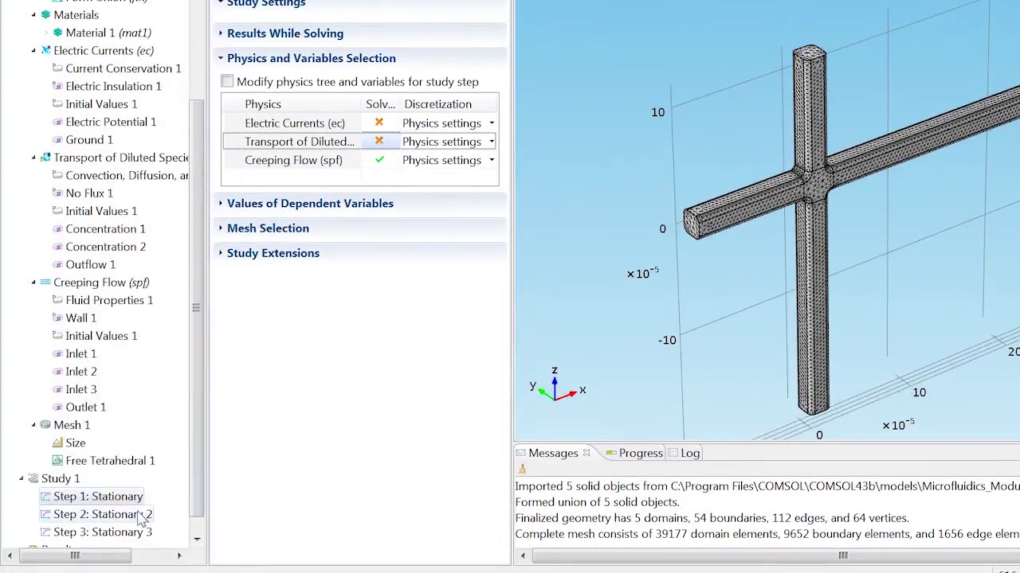
pyautogui.click(142, 561)
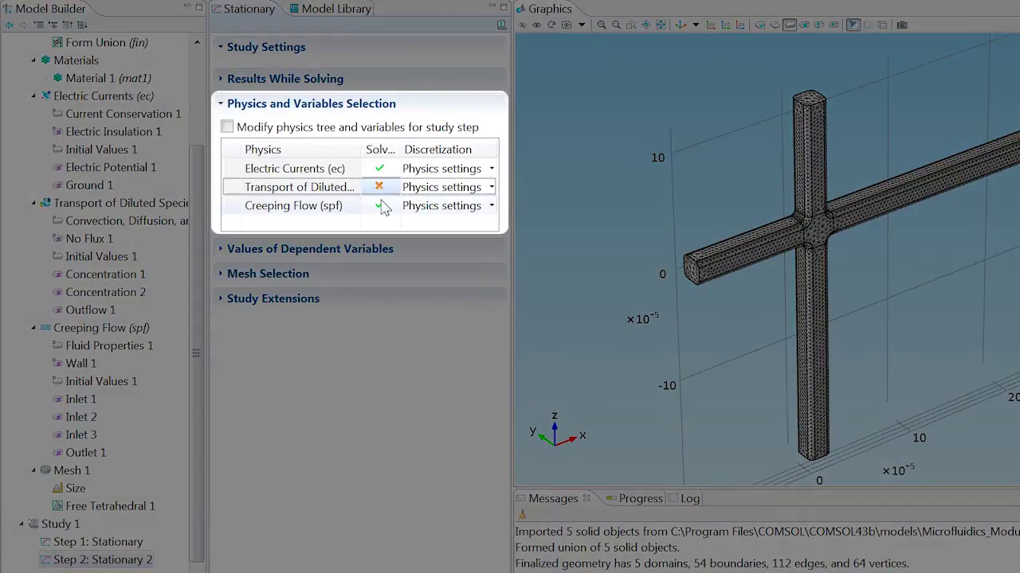
pyautogui.click(379, 206)
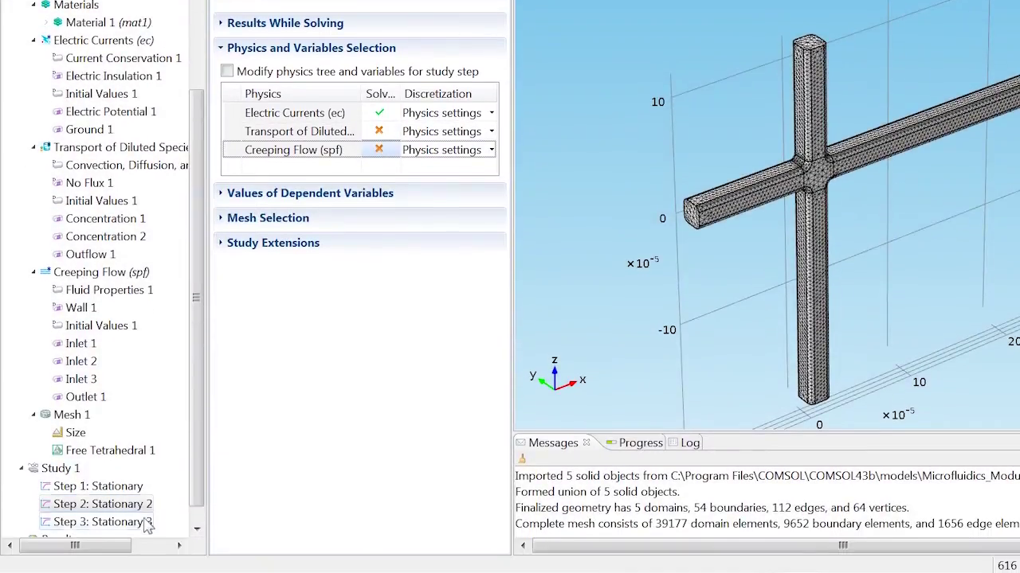
pyautogui.click(143, 526)
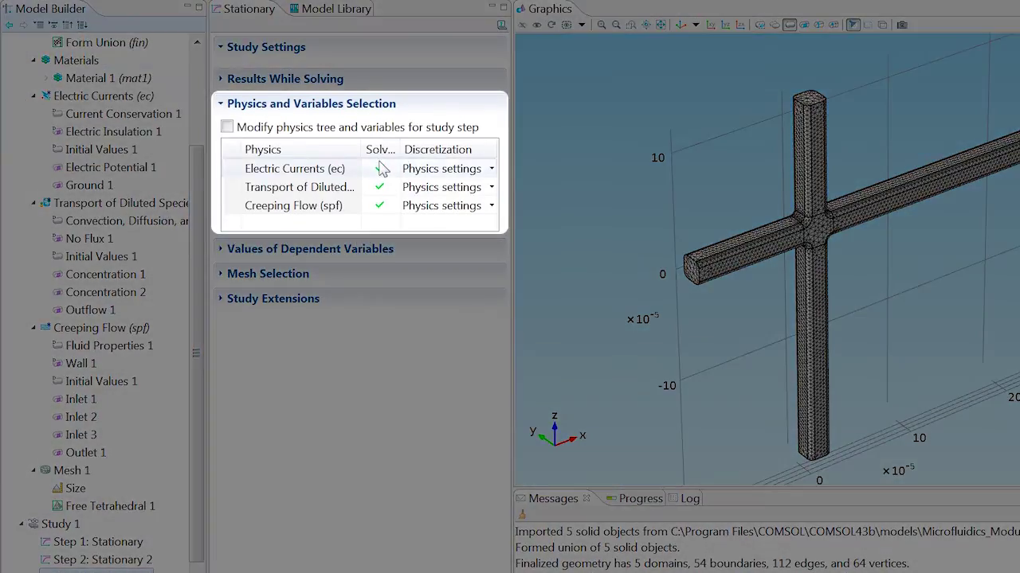
pyautogui.click(379, 168)
pyautogui.click(379, 206)
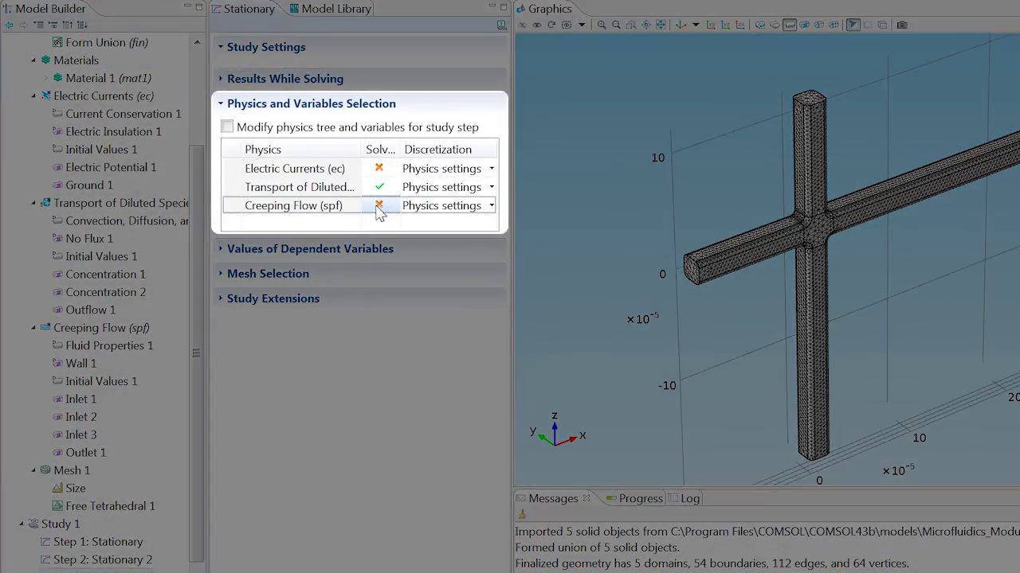
# Compute Study 1 to produce the electric potential Multislice plot
pyautogui.rightClick(72, 526)
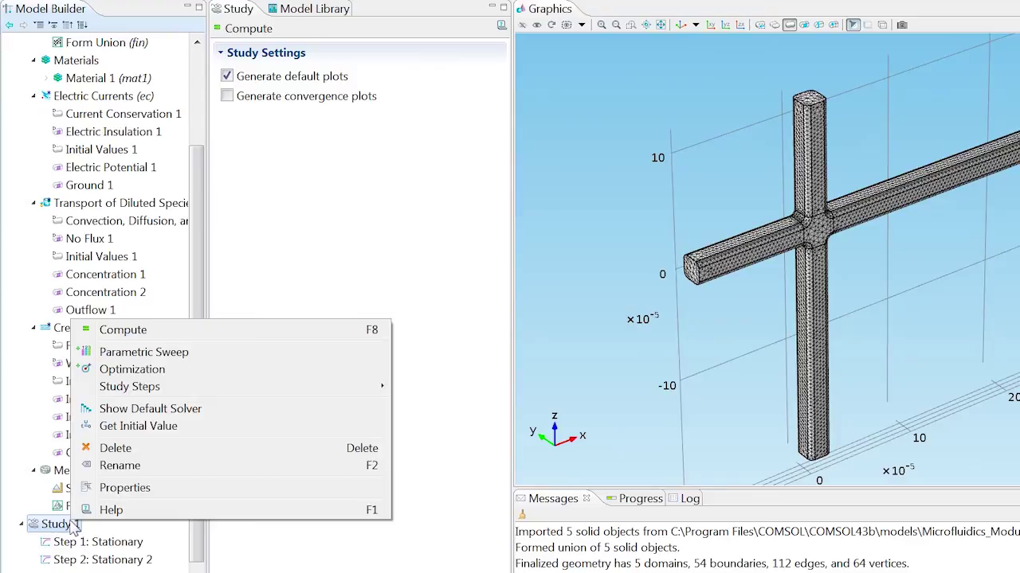
pyautogui.click(124, 330)
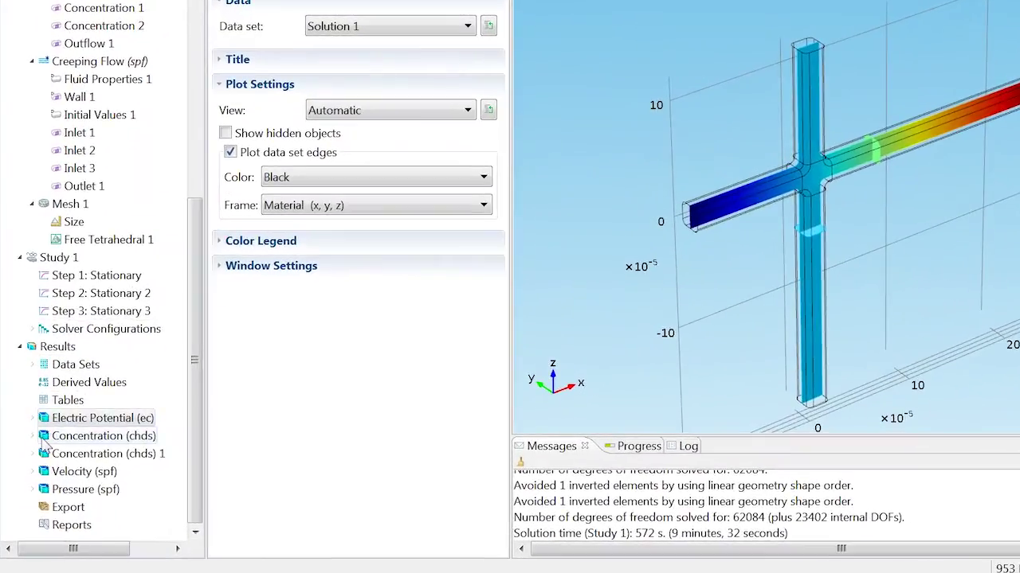
# Set Slice 1 to a single zx-plane showing concentration c, then replot and reset the view
pyautogui.click(30, 455)
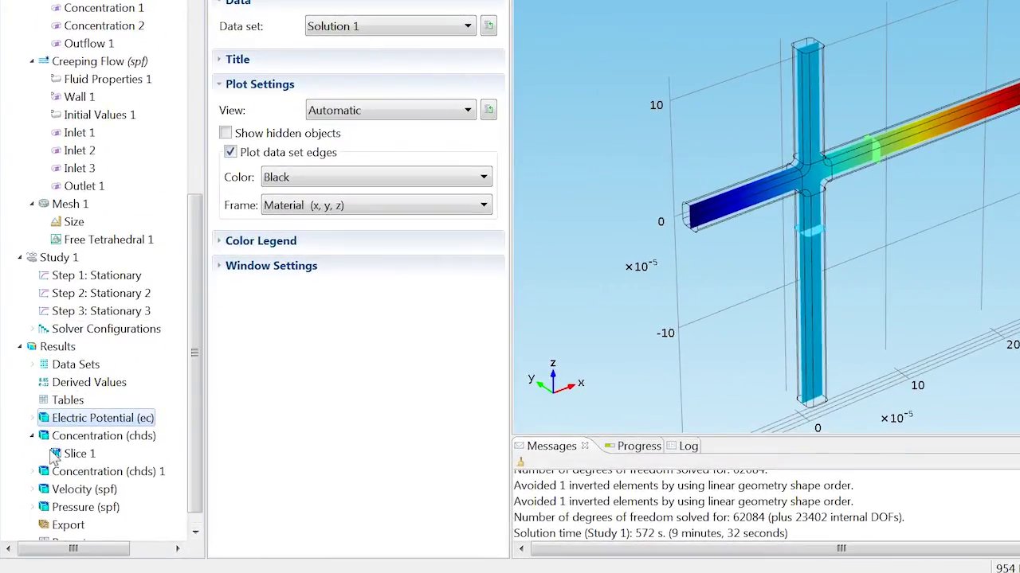
pyautogui.click(56, 455)
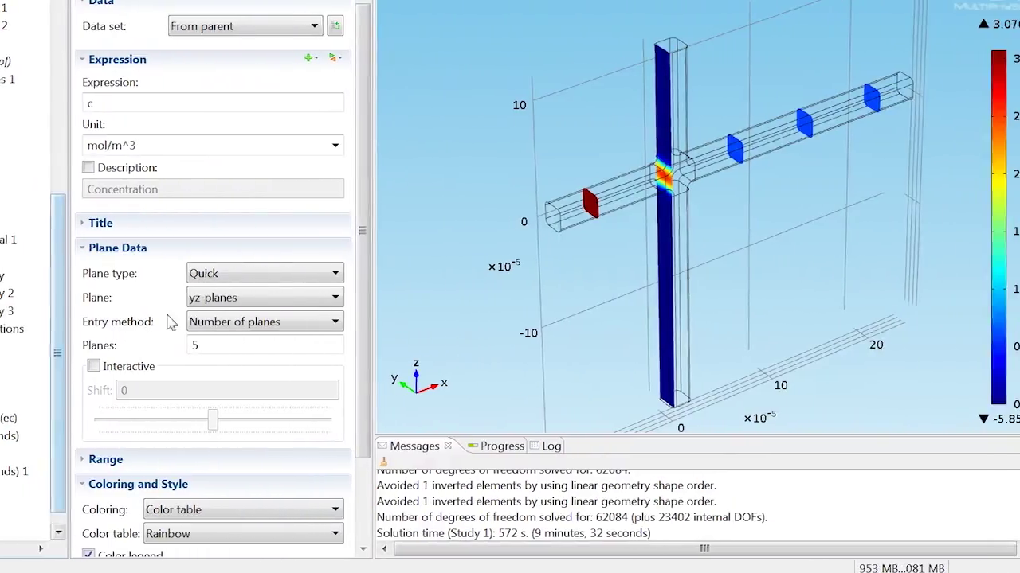
pyautogui.click(343, 298)
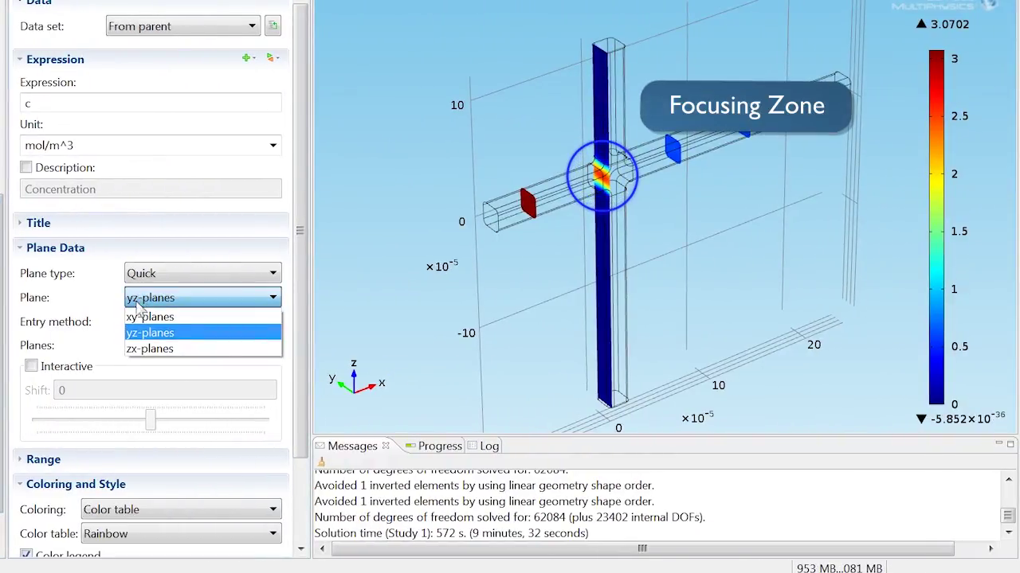
pyautogui.click(142, 348)
pyautogui.moveTo(136, 346); pyautogui.dragTo(122, 344)
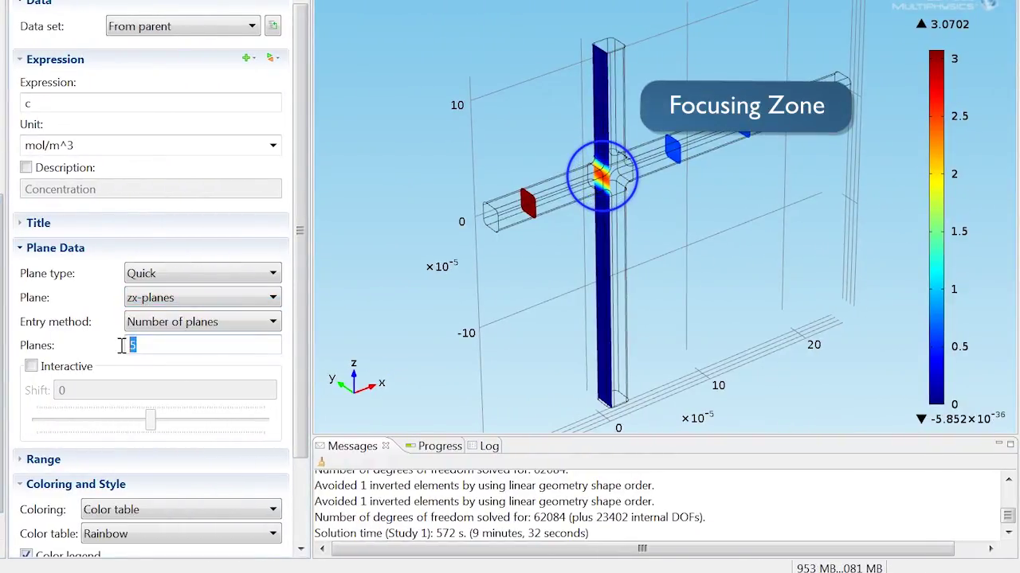
pyautogui.write('1')
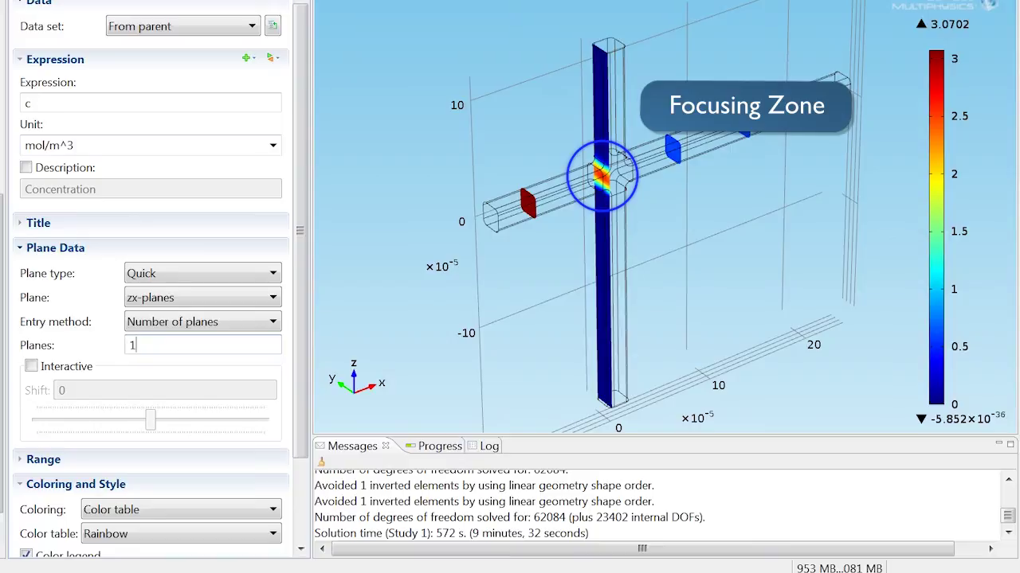
pyautogui.click(270, 58)
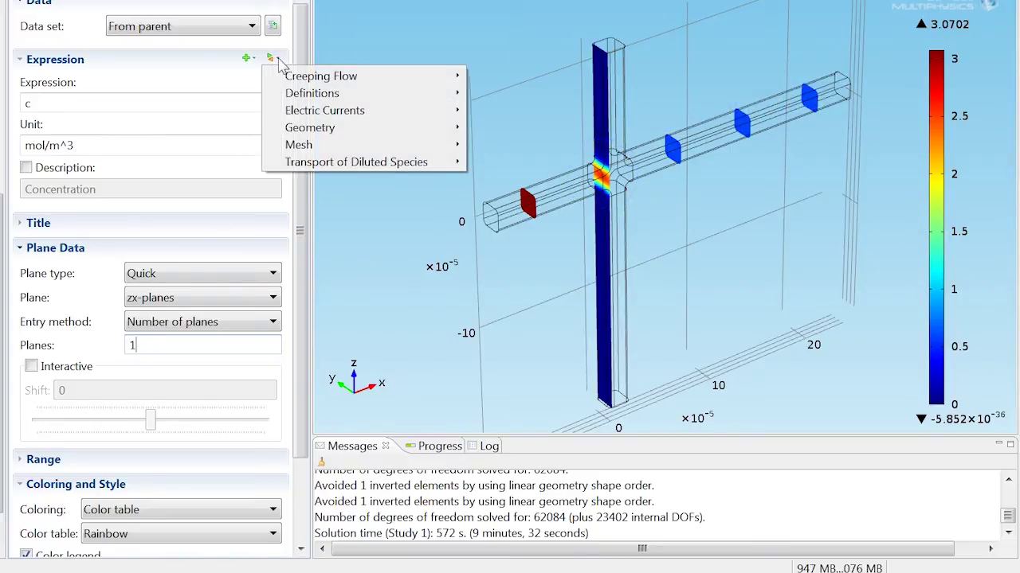
pyautogui.moveTo(312, 164)
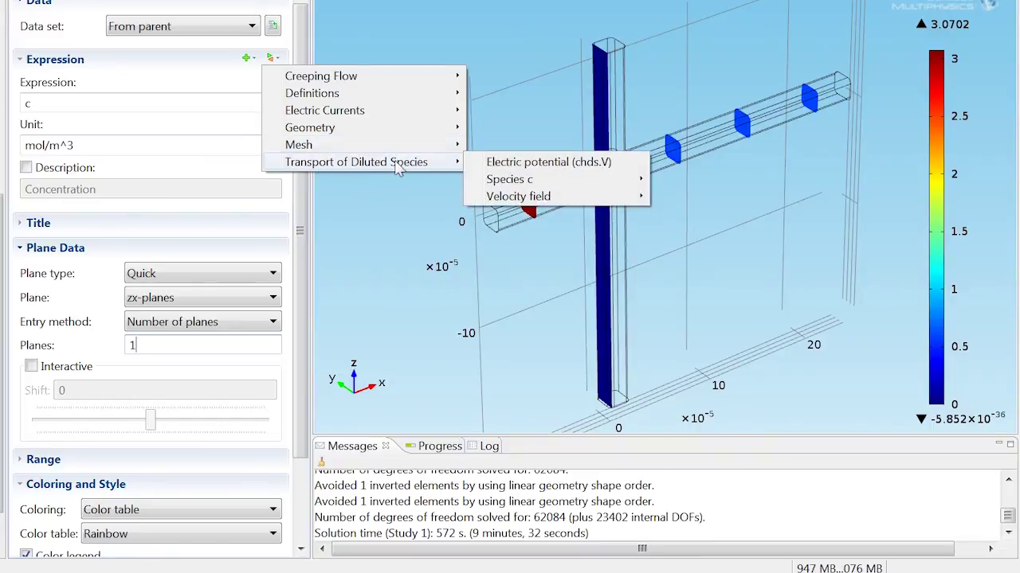
pyautogui.moveTo(507, 182)
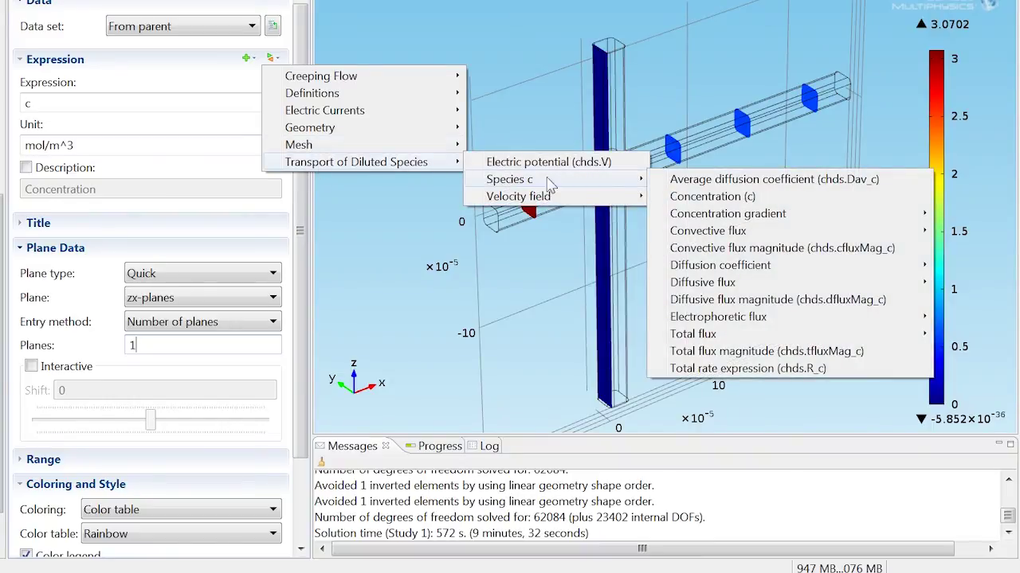
pyautogui.click(684, 196)
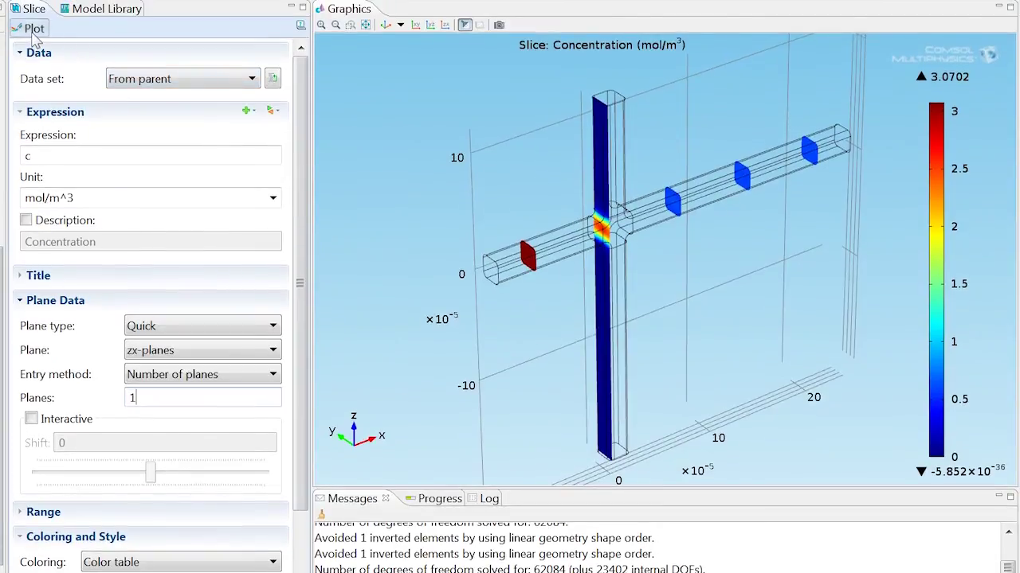
pyautogui.click(32, 28)
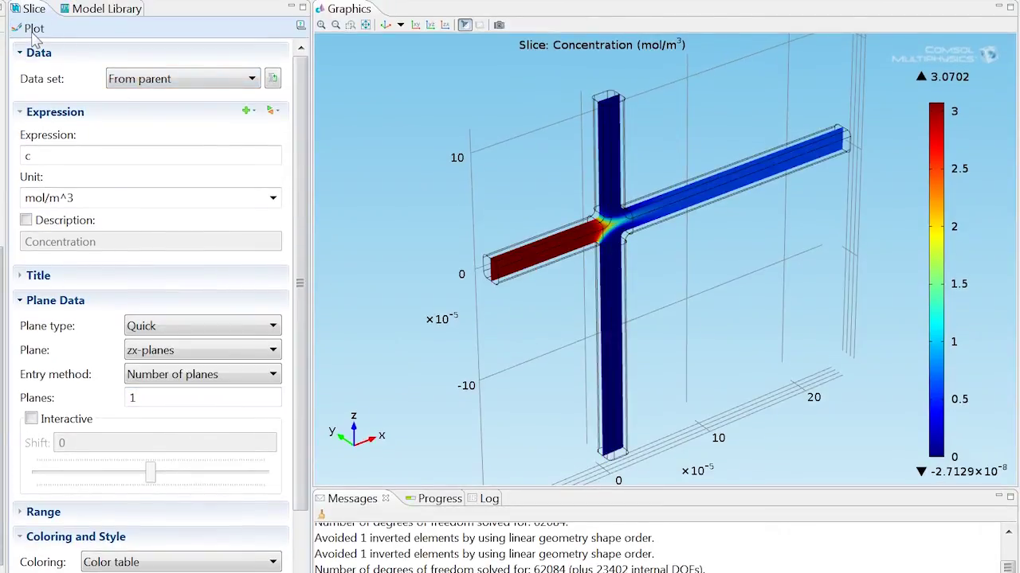
pyautogui.click(387, 26)
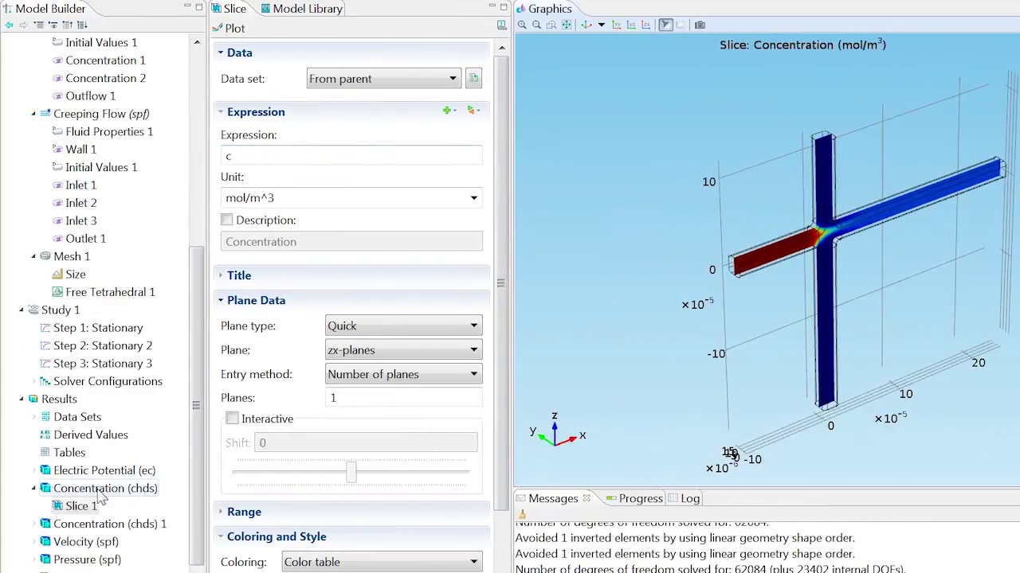
# Add an Arrow Volume plot of the Creeping Flow velocity field to the concentration group
pyautogui.click(99, 490)
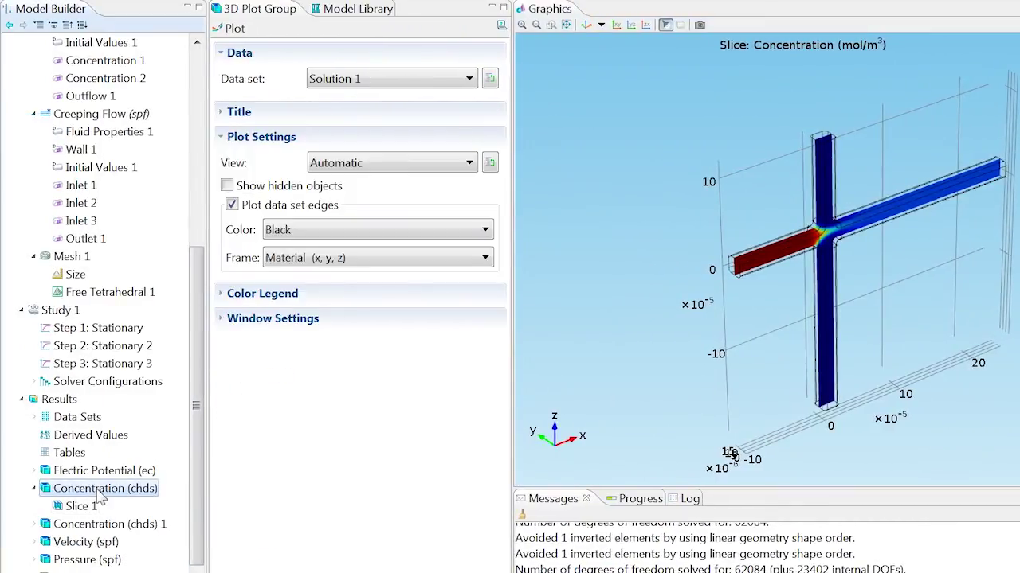
pyautogui.rightClick(100, 494)
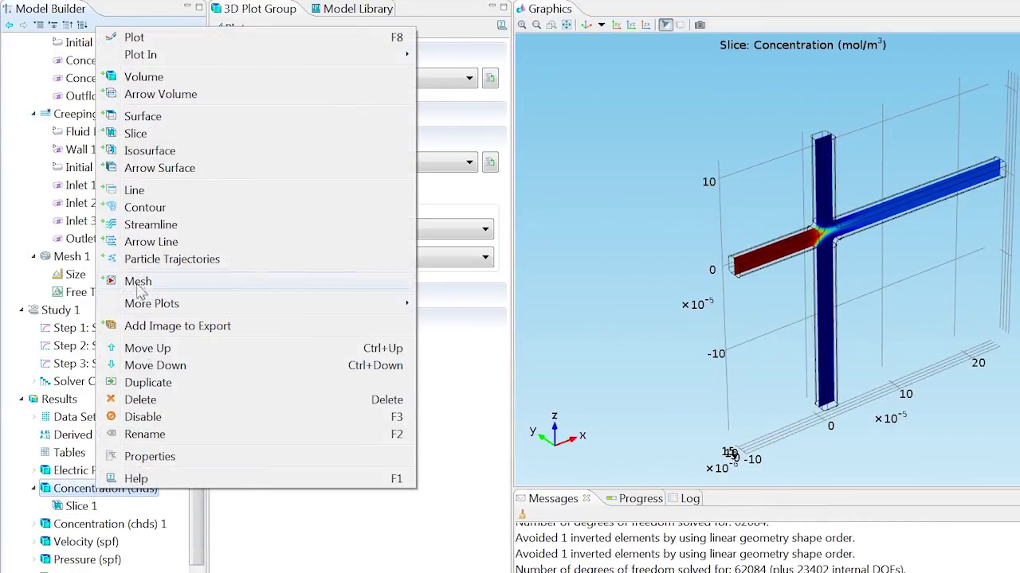
pyautogui.click(169, 96)
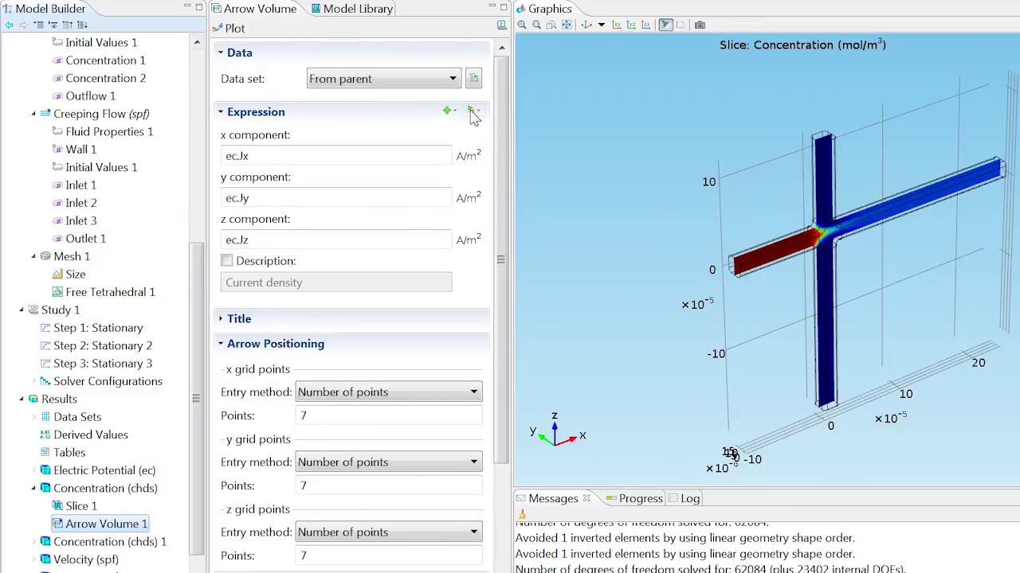
pyautogui.click(471, 111)
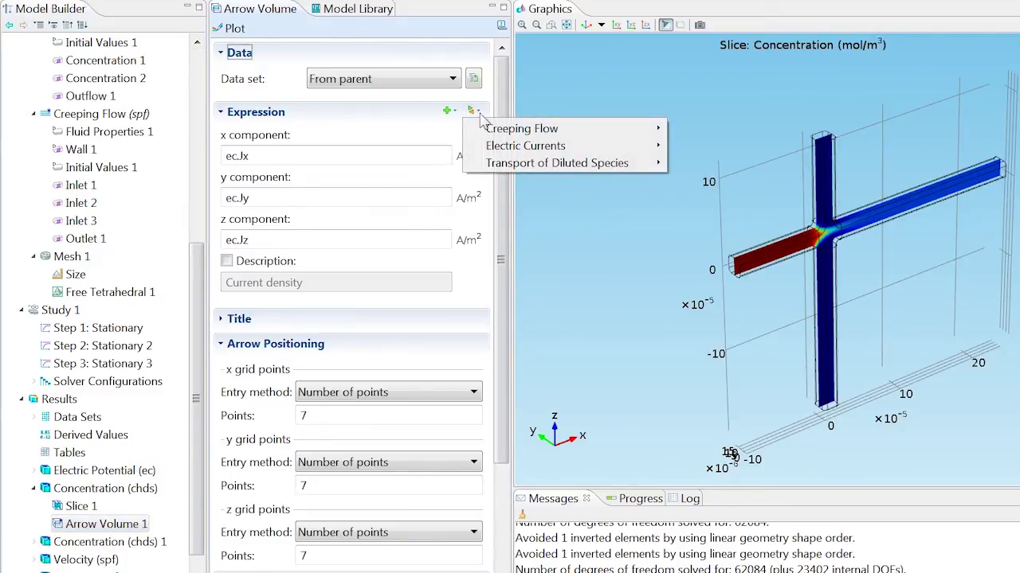
pyautogui.moveTo(503, 128)
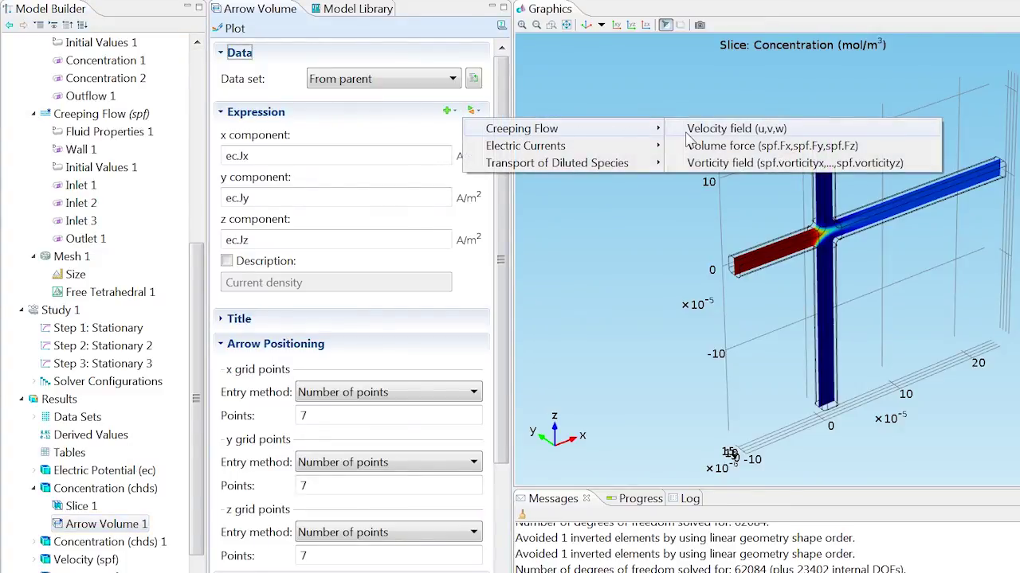
pyautogui.click(686, 130)
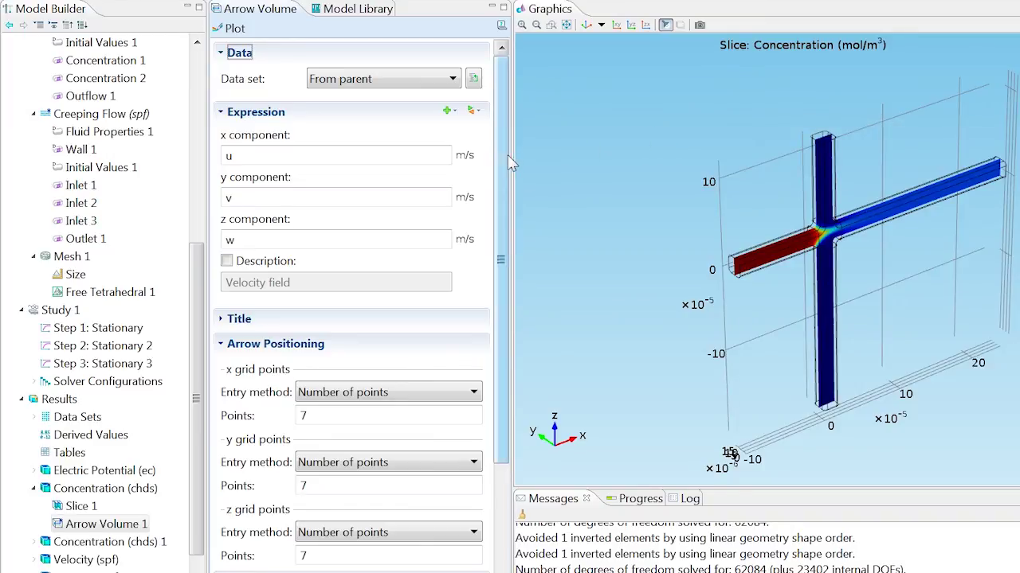
pyautogui.moveTo(507, 155); pyautogui.dragTo(492, 309)
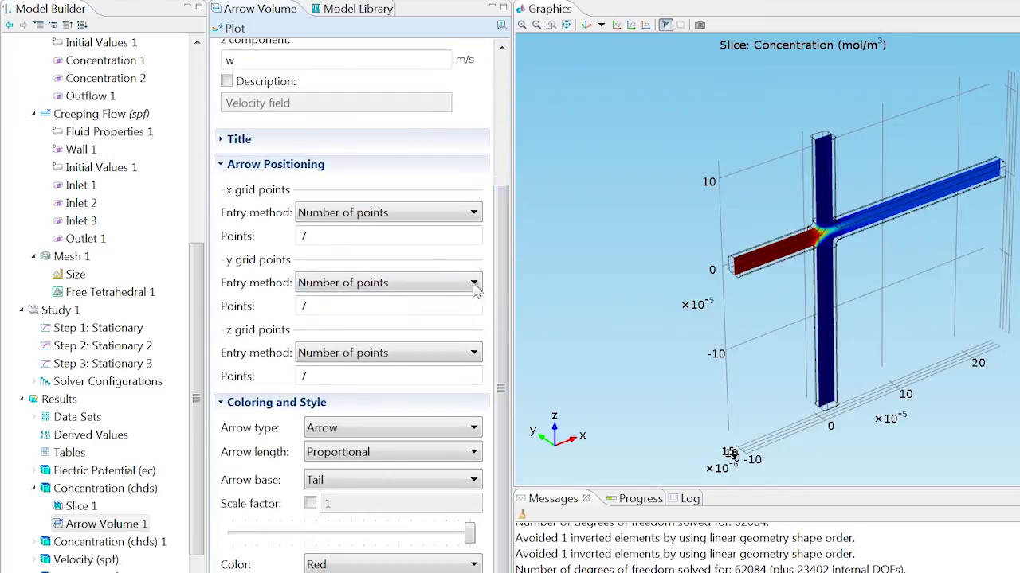
# Give the arrows 28 x points, 10 z points and scale factor 0.006, then plot them
pyautogui.moveTo(383, 237); pyautogui.dragTo(285, 244)
pyautogui.write('28')
pyautogui.moveTo(322, 376); pyautogui.dragTo(301, 378)
pyautogui.write('10')
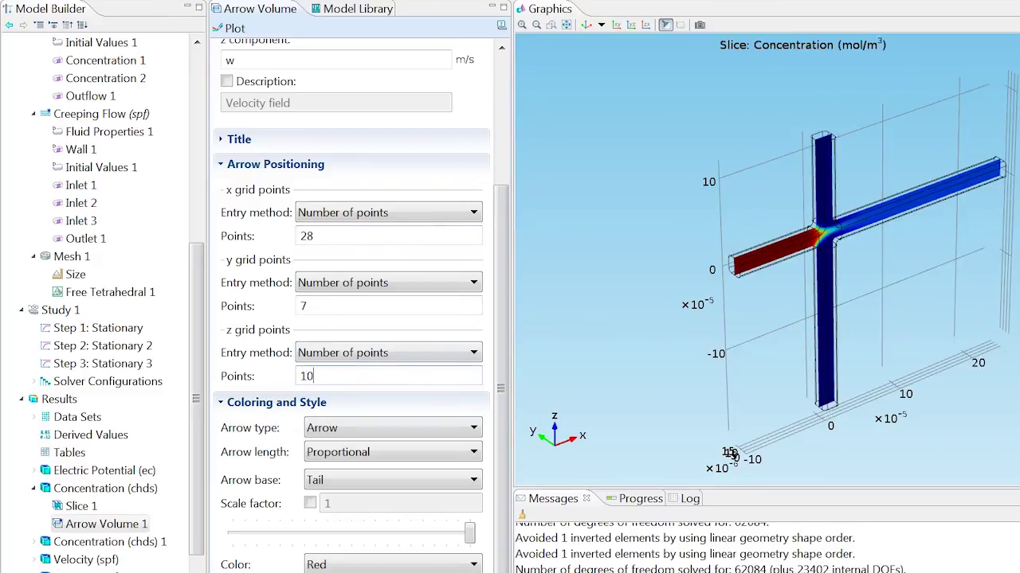
pyautogui.click(310, 504)
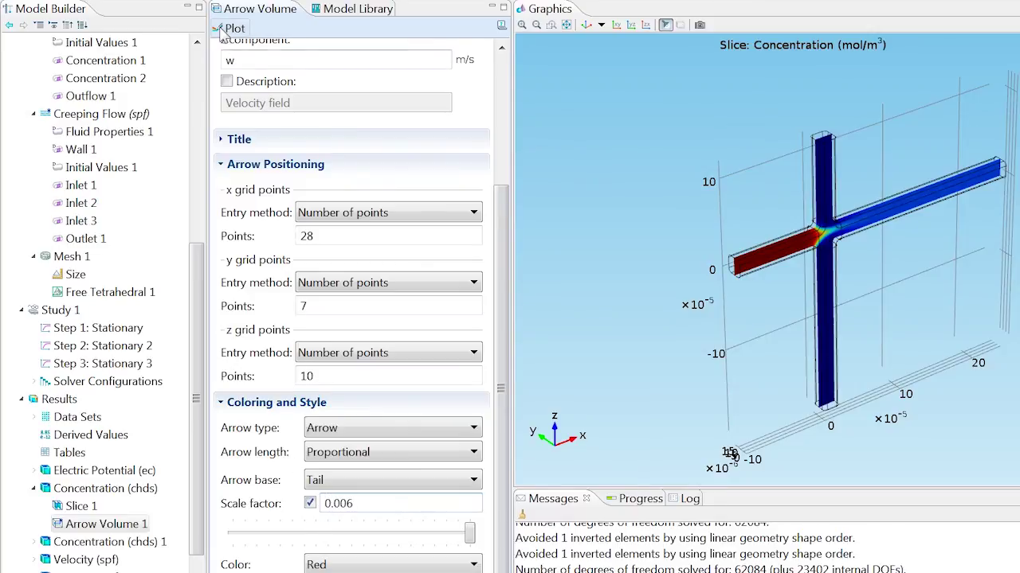
pyautogui.click(192, 30)
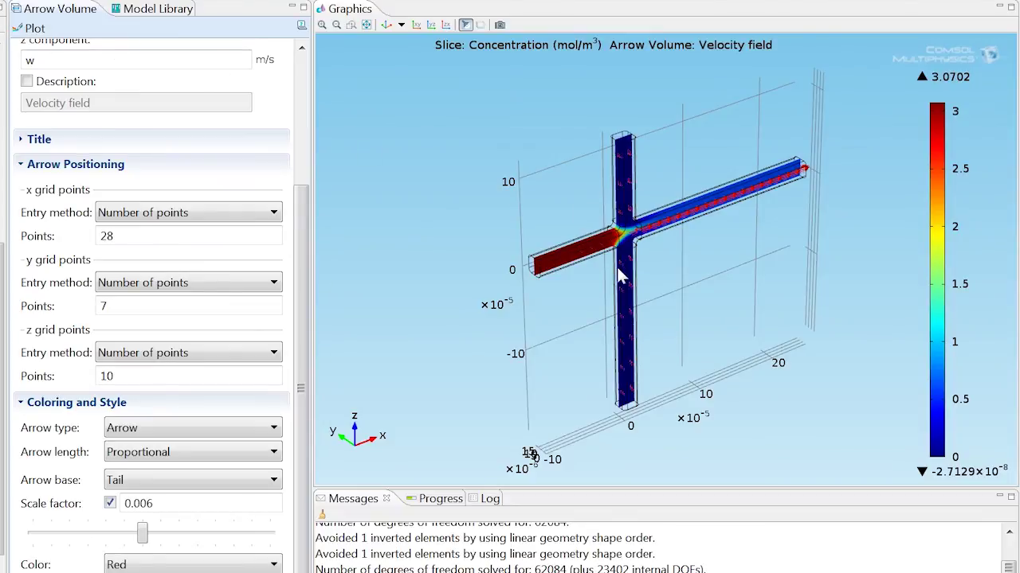
pyautogui.moveTo(617, 268); pyautogui.dragTo(592, 114)
pyautogui.moveTo(653, 200); pyautogui.dragTo(605, 140)
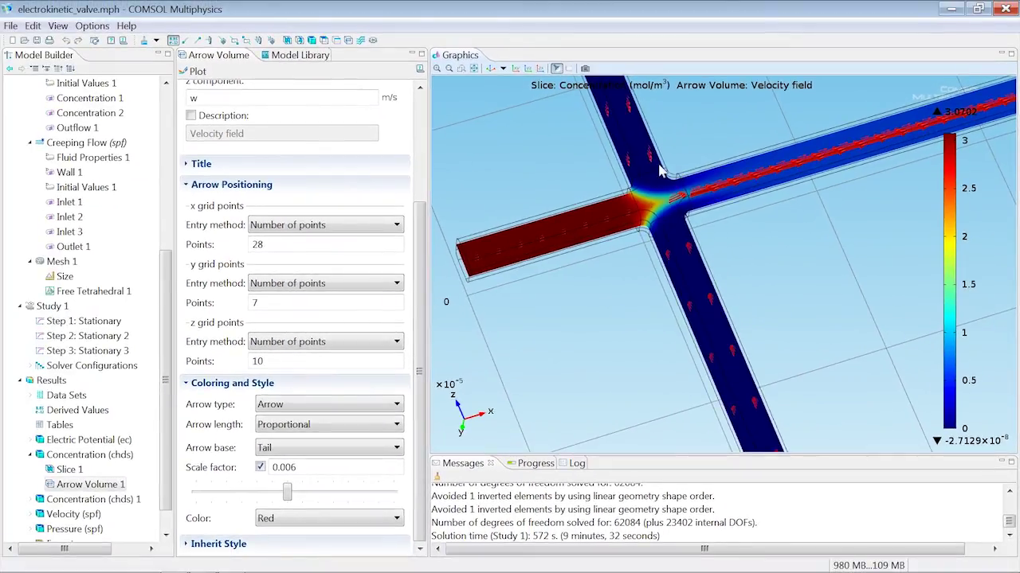
pyautogui.click(490, 69)
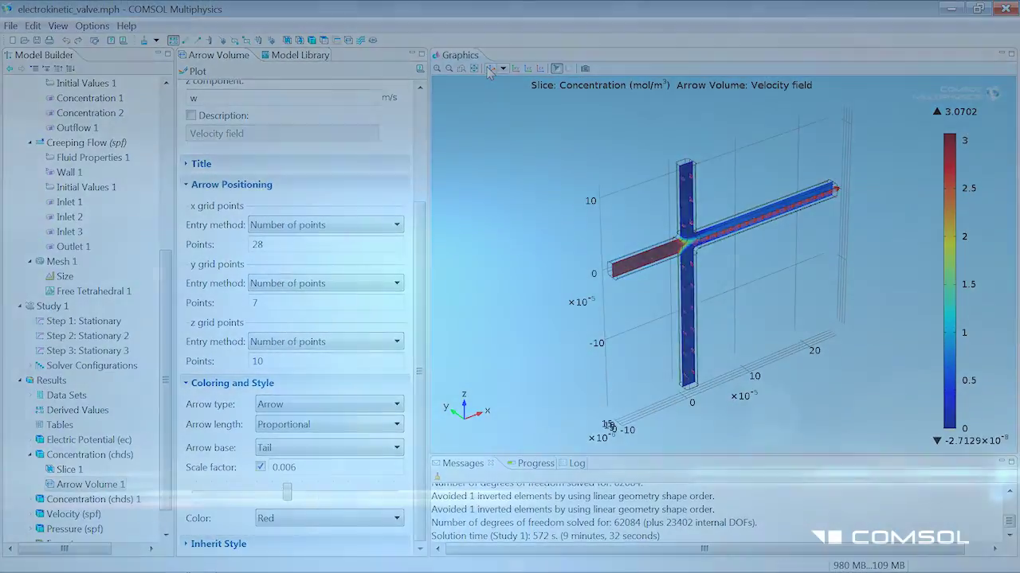